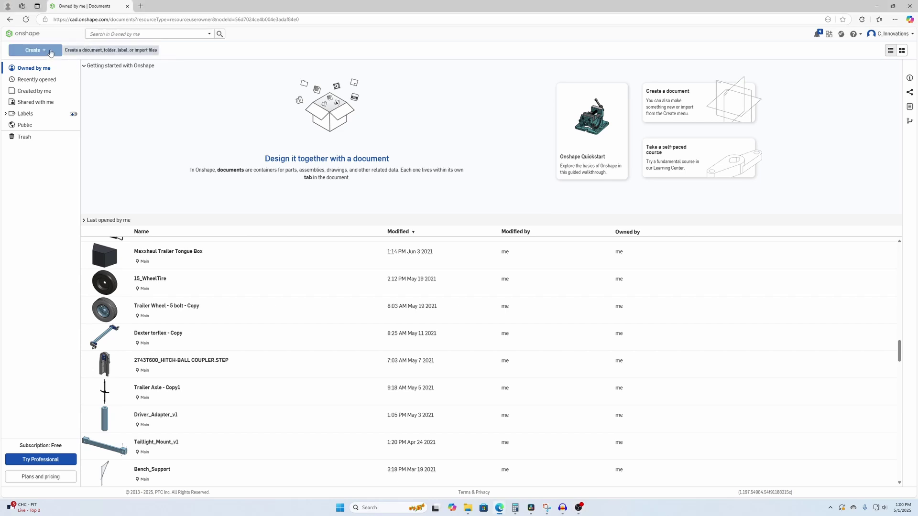
Create a new document named Phone_Stand_Simple and start a sketch viewed from the Right
click(51, 52)
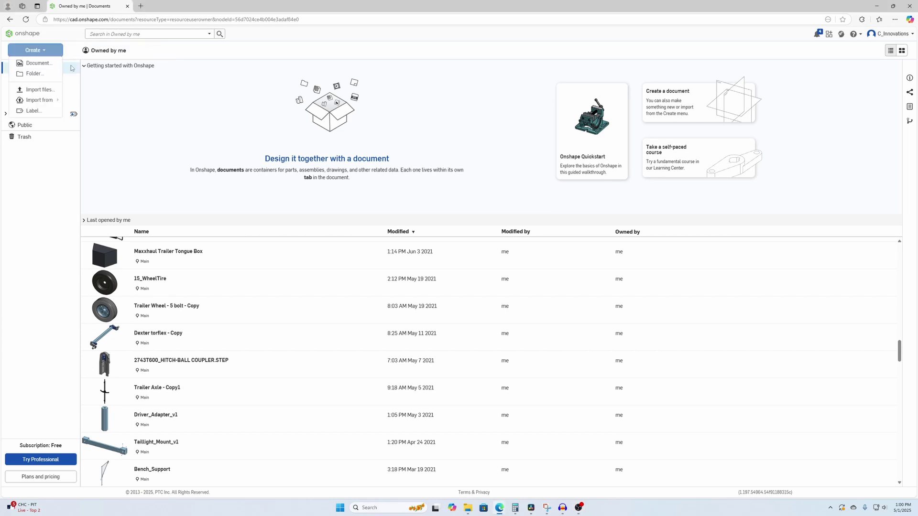
click(34, 64)
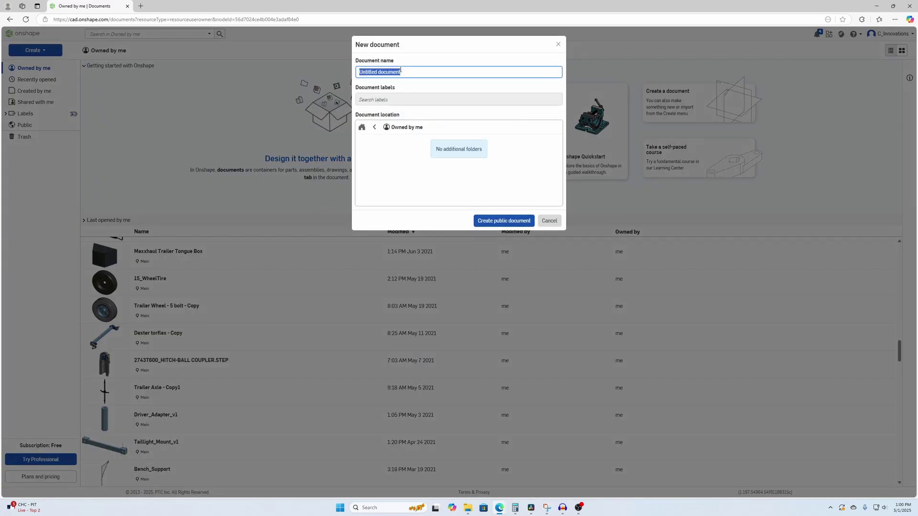
text(Phone_Stand_Simple)
key(Return)
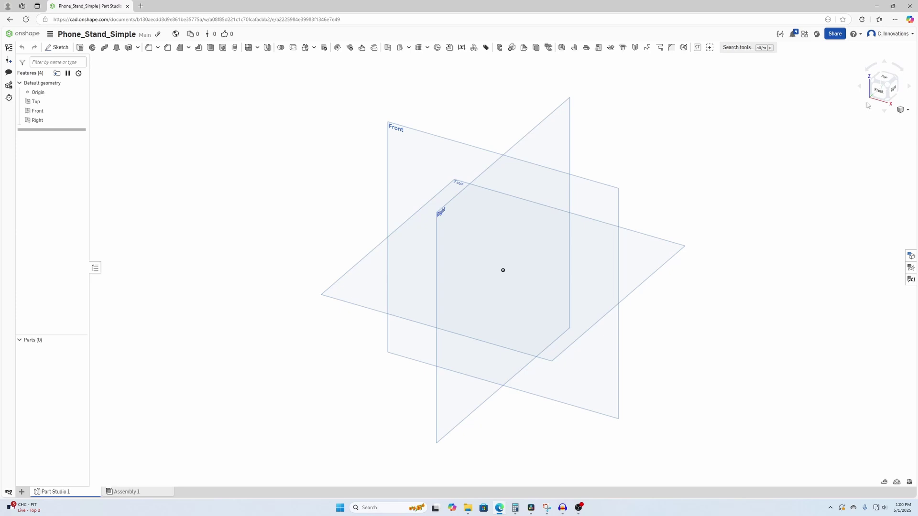
click(892, 89)
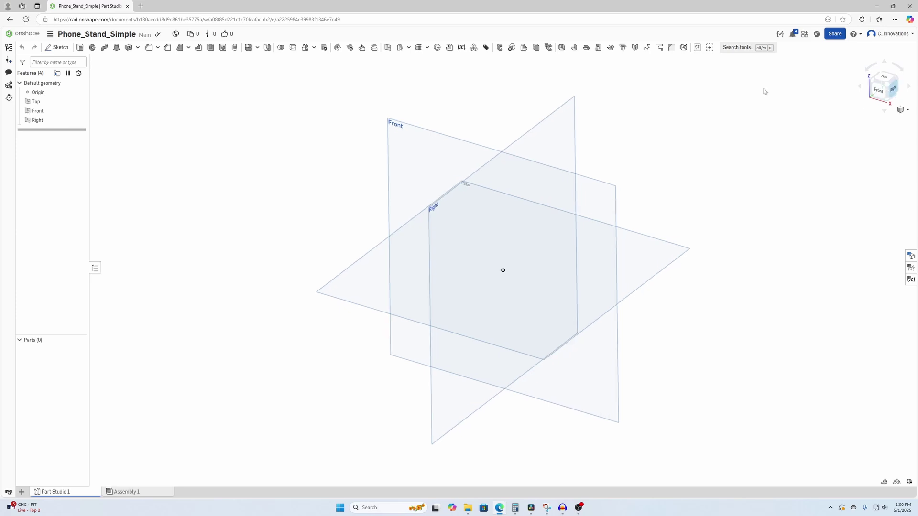
key(shift+s)
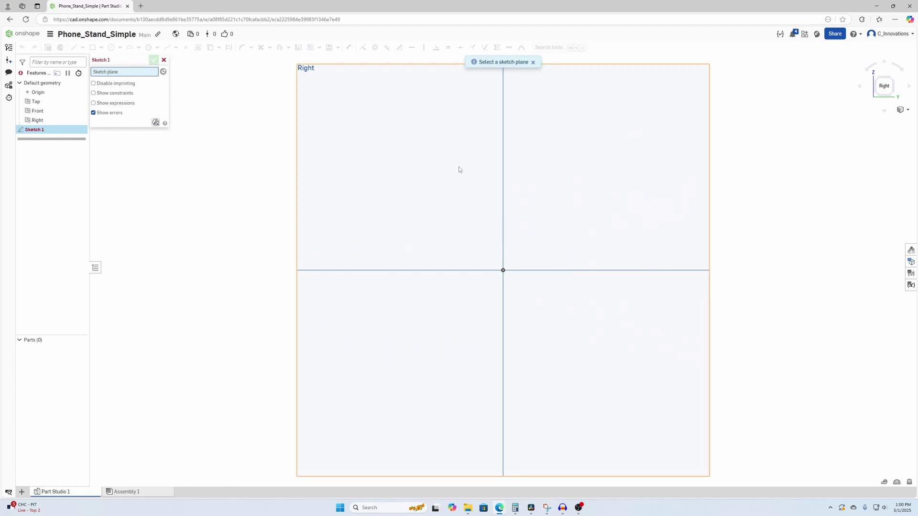
Draw a corner rectangle on the Right plane starting at the origin
click(386, 66)
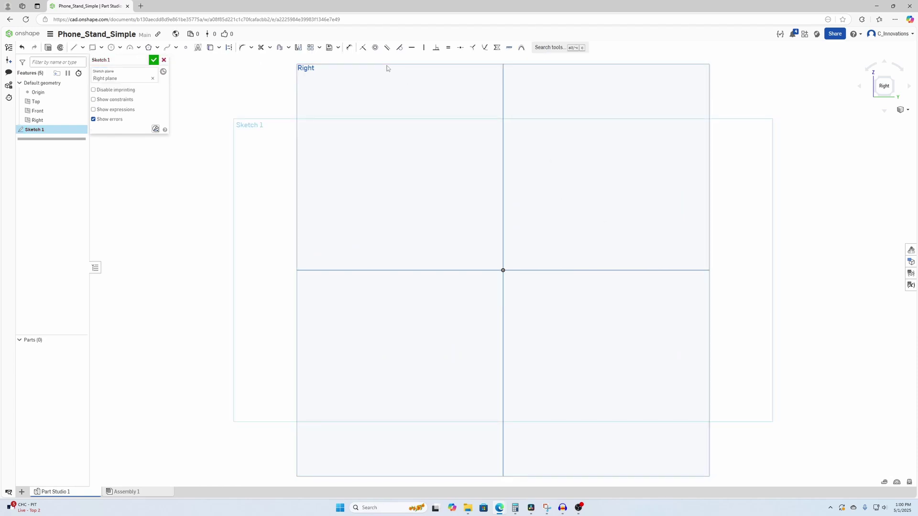
click(93, 47)
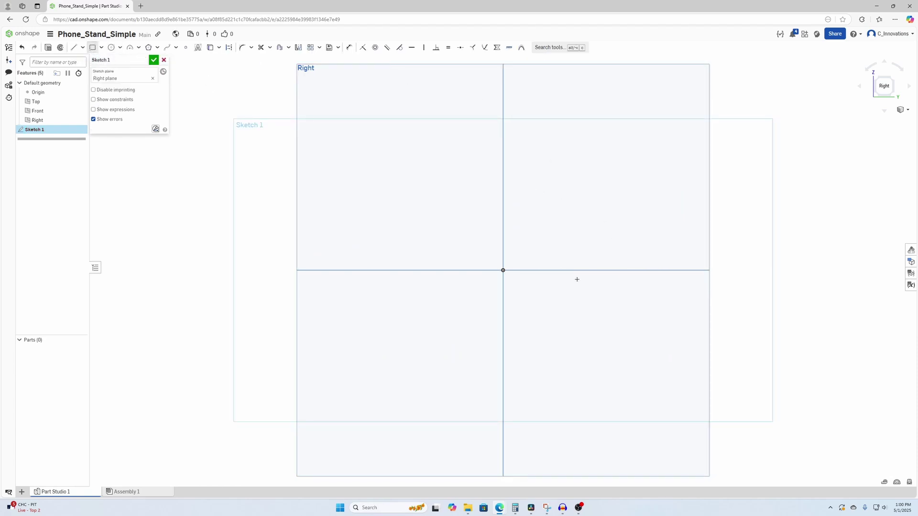
click(504, 270)
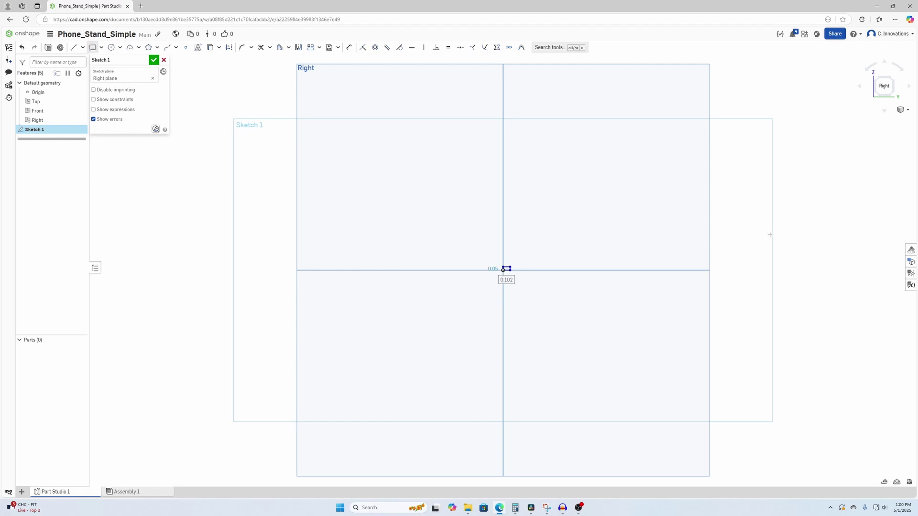
click(510, 267)
scroll(507, 274, up, 3)
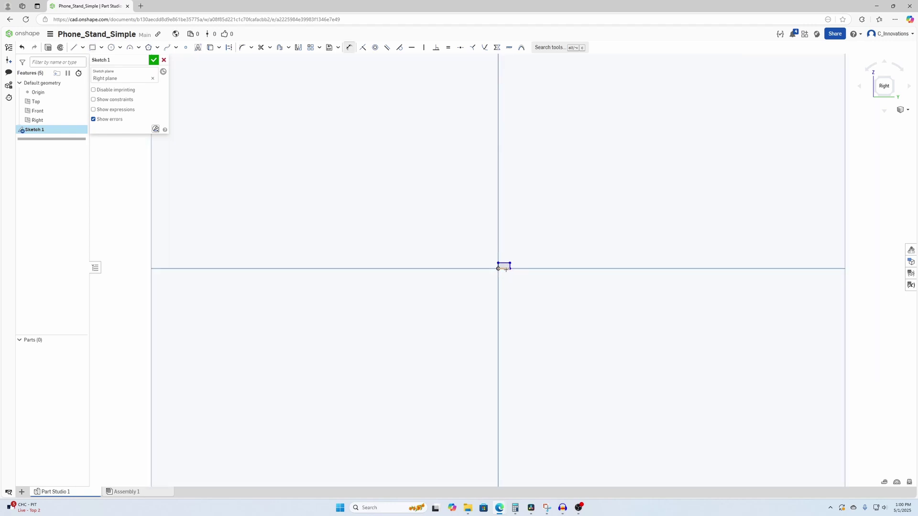
Dimension the rectangle 3.5 in wide and 0.25 in tall
click(506, 269)
click(542, 321)
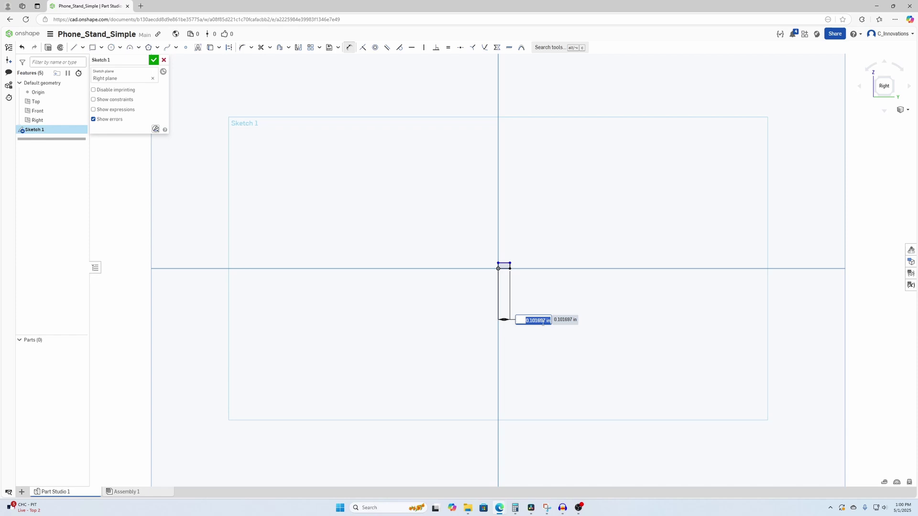
text(3.5)
key(Return)
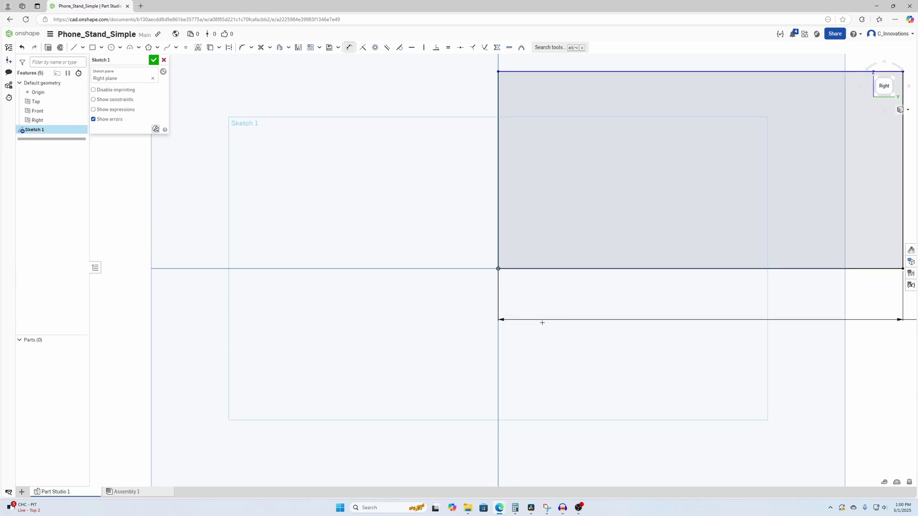
click(496, 220)
click(401, 203)
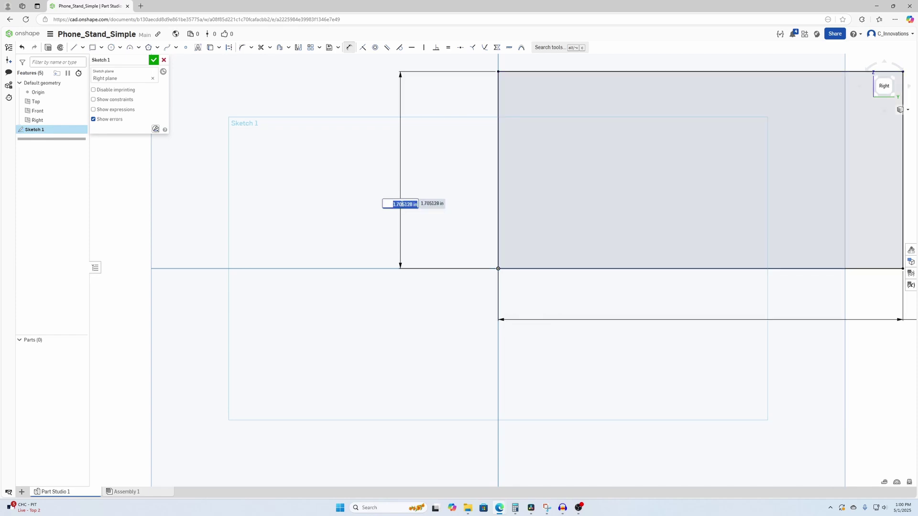
text(.25)
key(Return)
scroll(527, 167, down, 3)
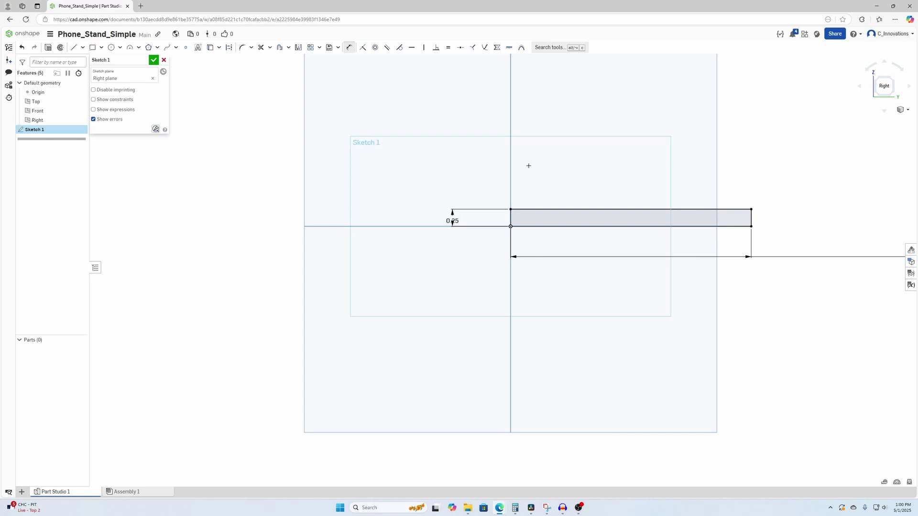
Finish Sketch 1 and extrude it 2.75 in deep into the base plate, Part 1
click(152, 61)
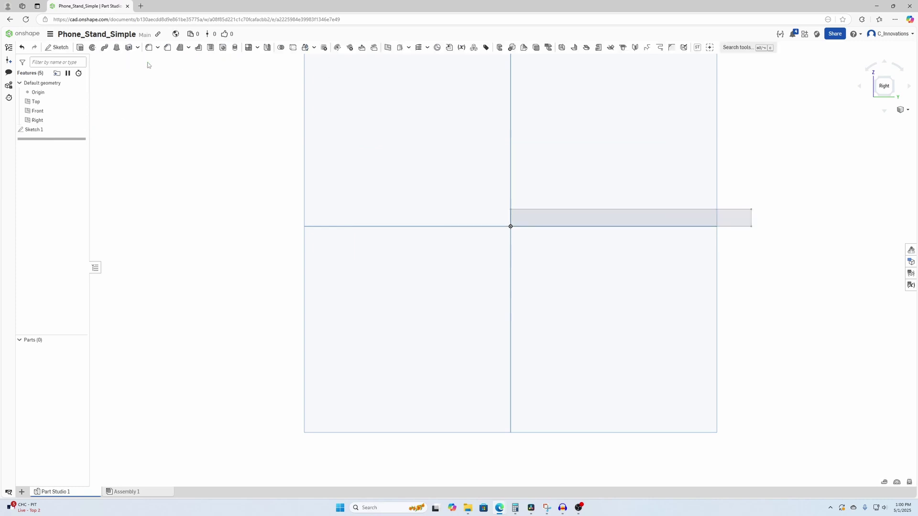
click(80, 48)
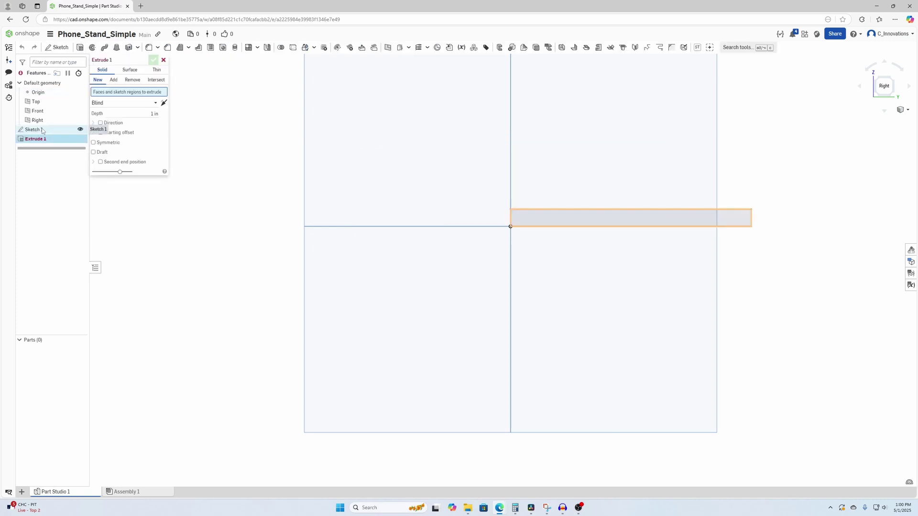
click(42, 130)
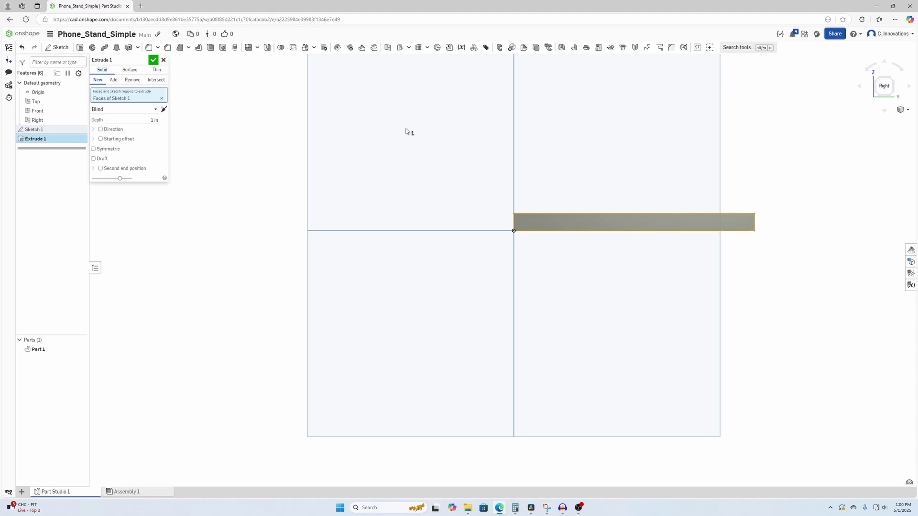
click(150, 121)
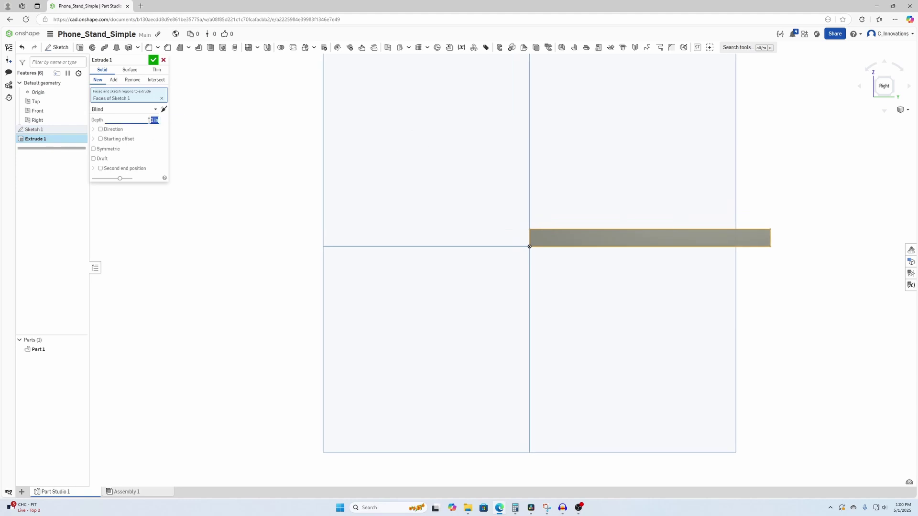
key(Return)
key(shift+7)
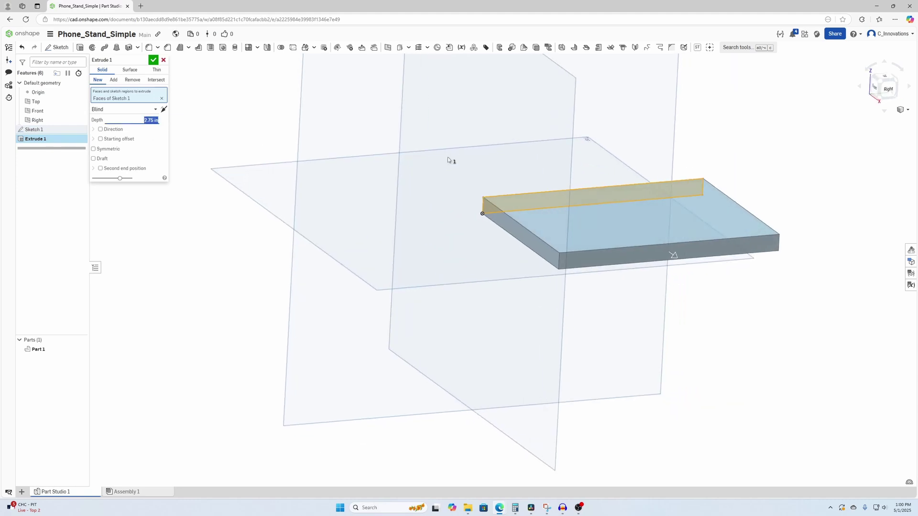
click(153, 60)
middle_drag(495, 142, 315, 184)
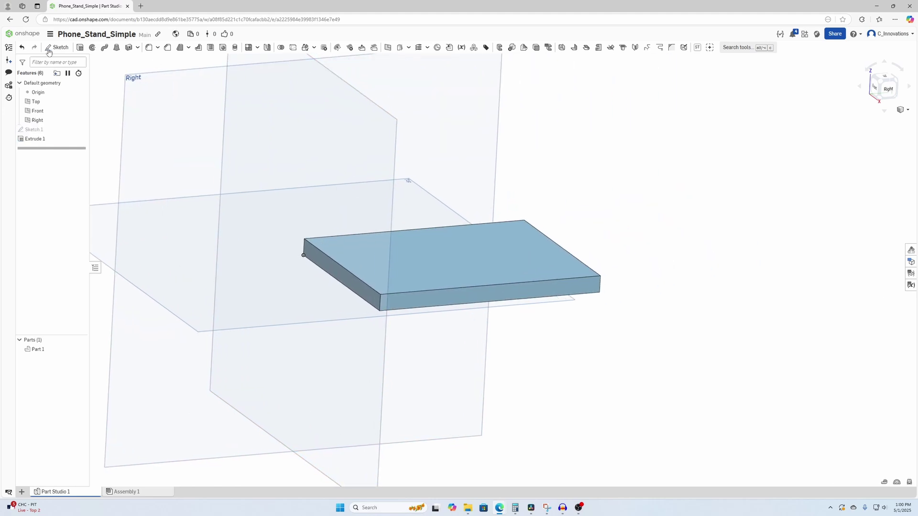
Start Sketch 2 on the plate's front face and draw a closed thin slanted strip from its top edge
key(shift+s)
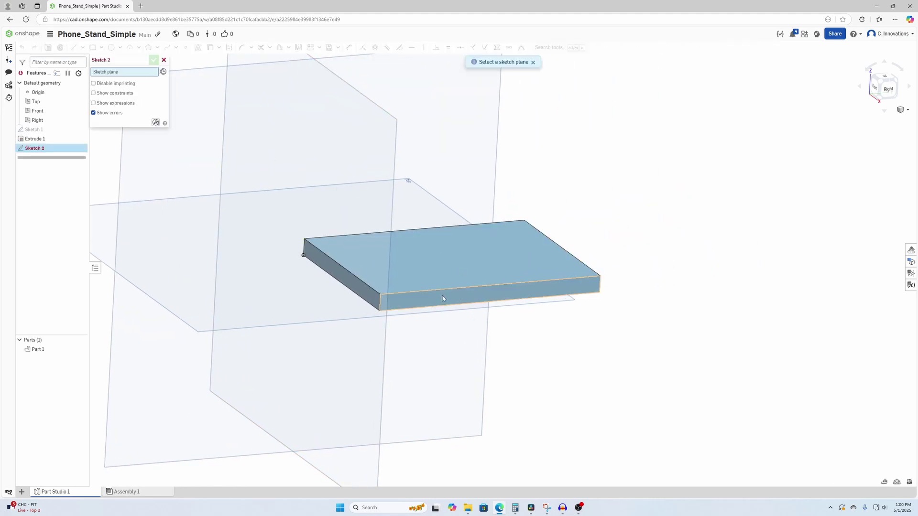
click(442, 296)
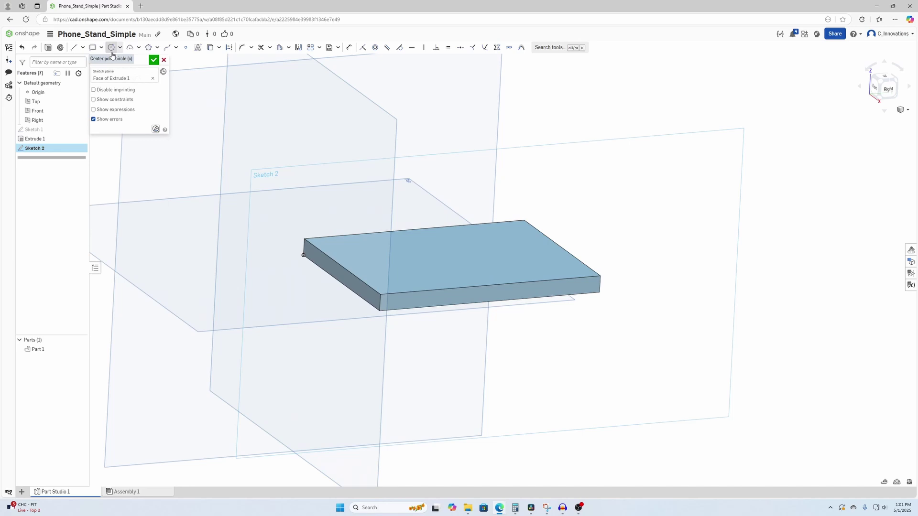
click(887, 89)
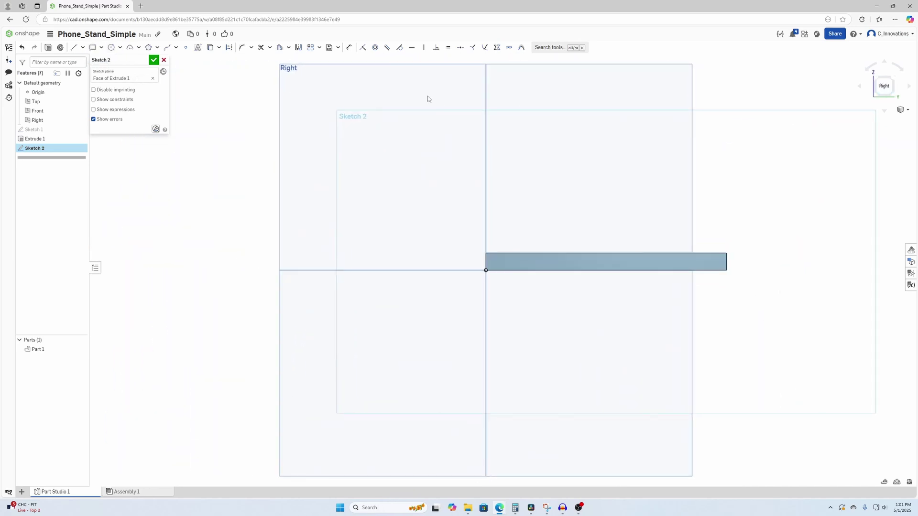
click(74, 48)
click(552, 253)
click(626, 94)
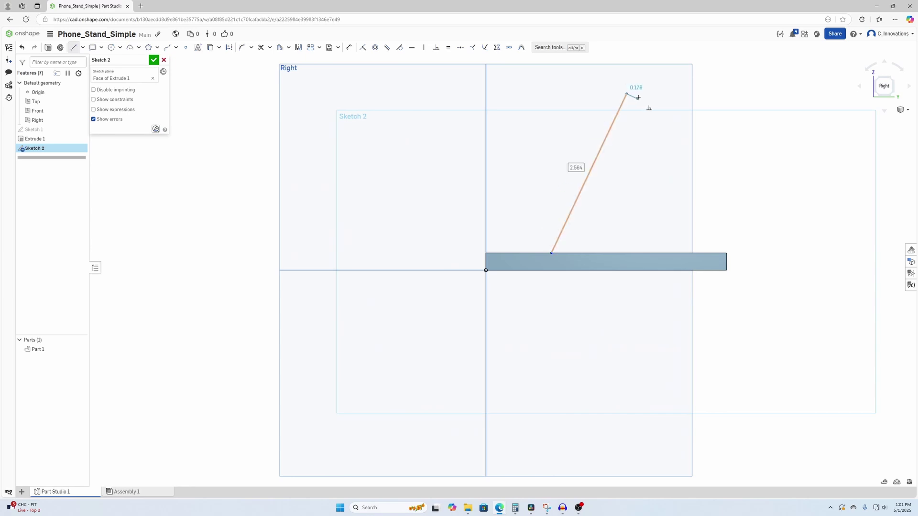
click(638, 98)
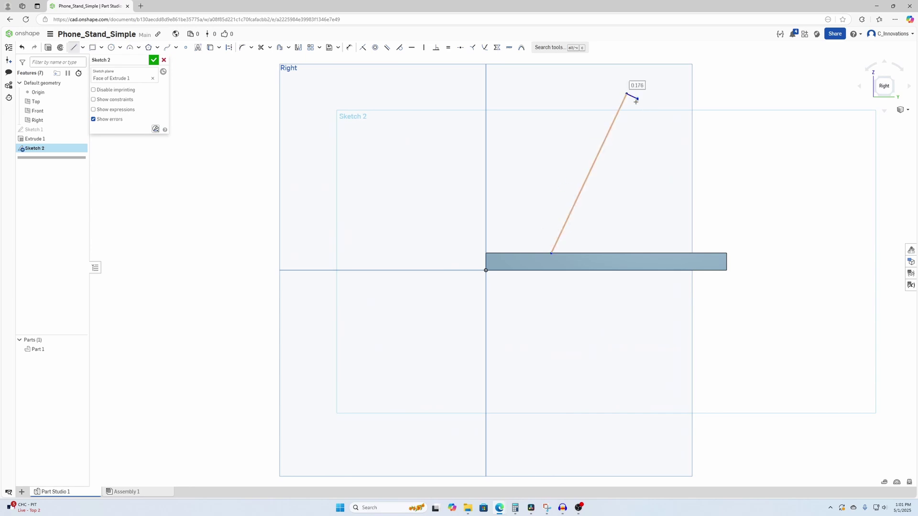
click(564, 253)
click(552, 253)
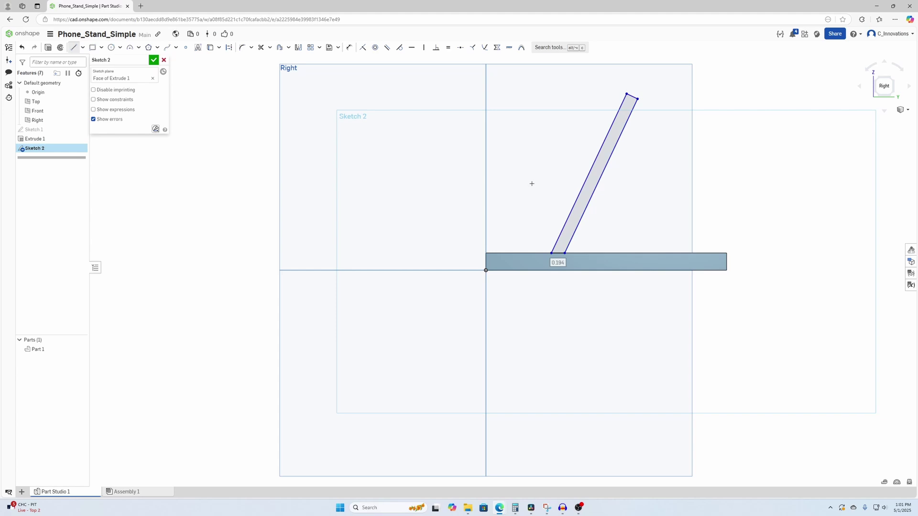
Dimension the bar 0.25 wide and 0.875 from the origin
key(d)
click(579, 196)
click(587, 203)
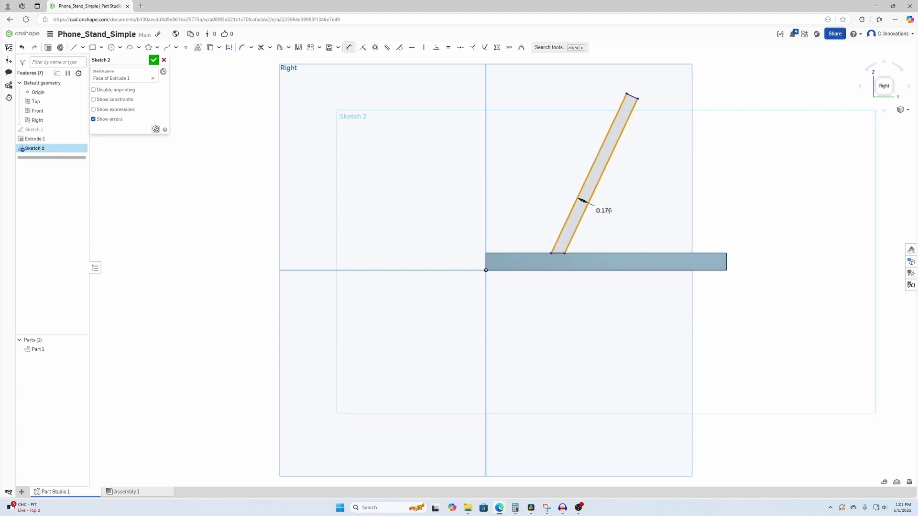
click(636, 218)
text(0.25)
key(Return)
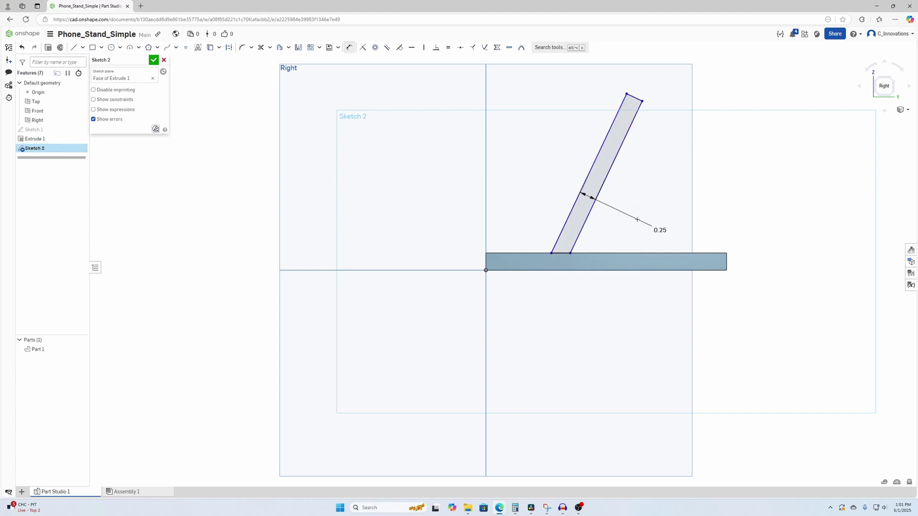
click(485, 260)
click(528, 312)
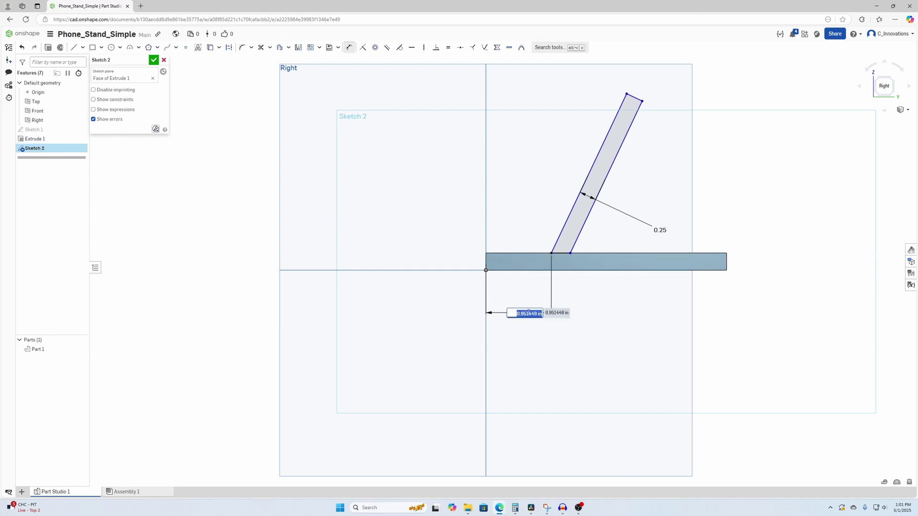
key(BackSpace)
key(Return)
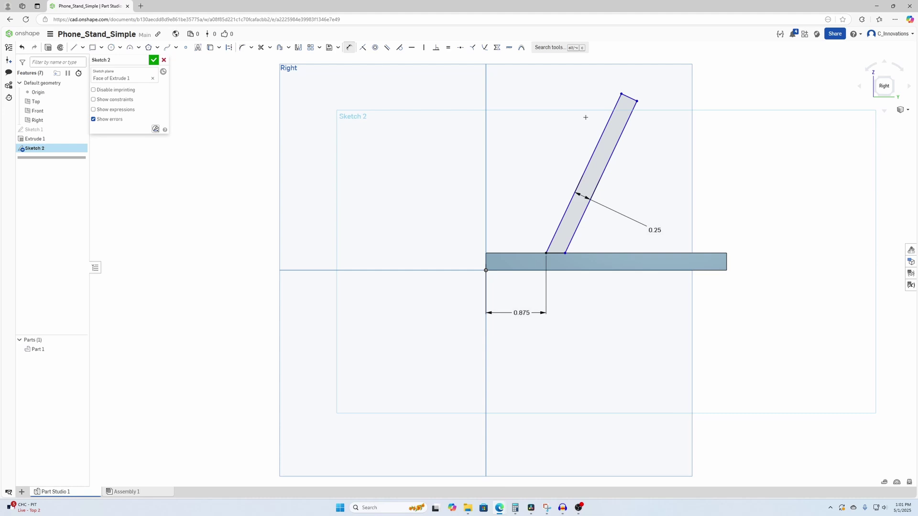
Set the bar's angle to the base plate's top edge at 60°
click(594, 193)
click(606, 253)
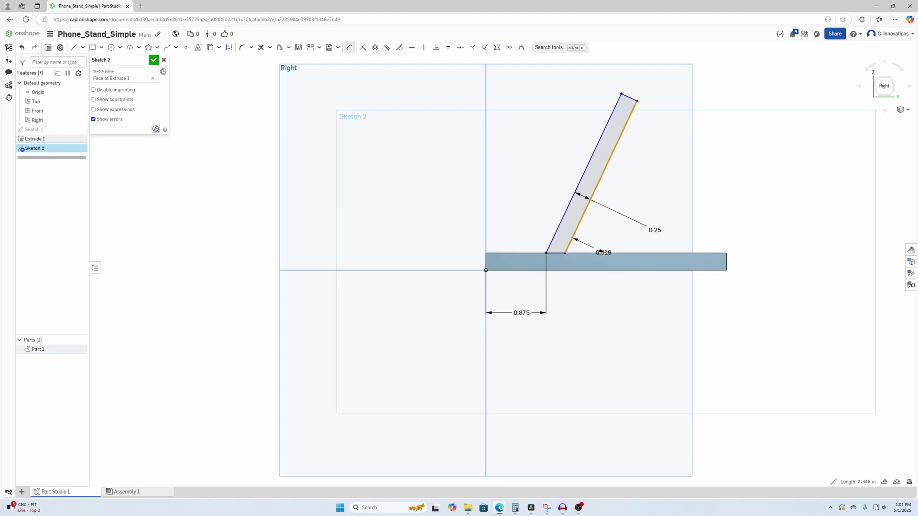
key(Escape)
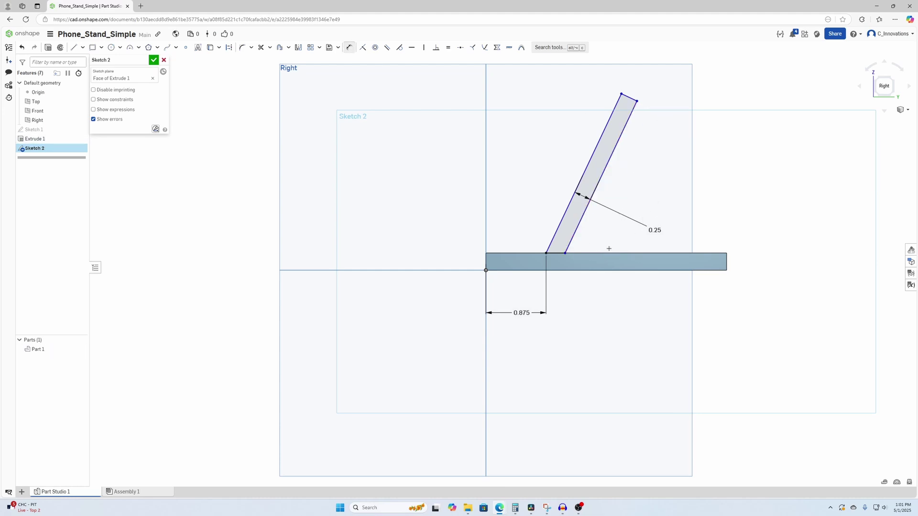
click(606, 253)
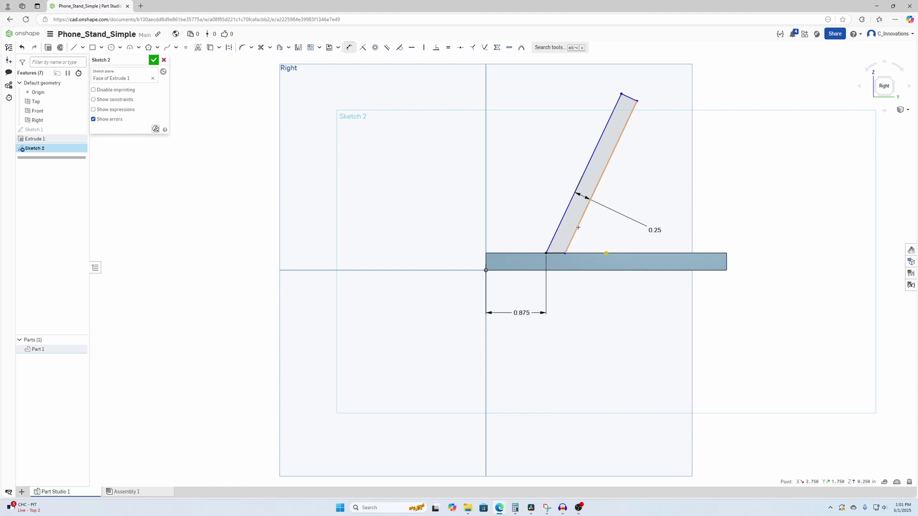
key(Escape)
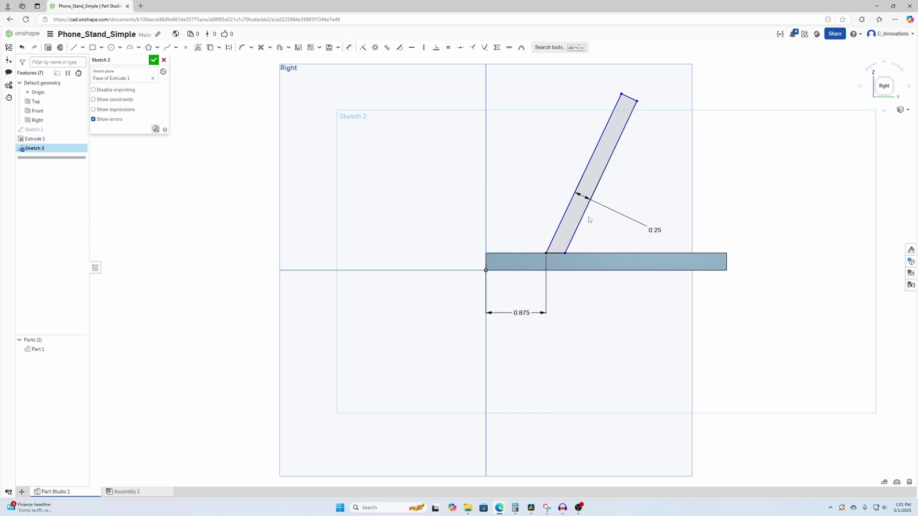
key(d)
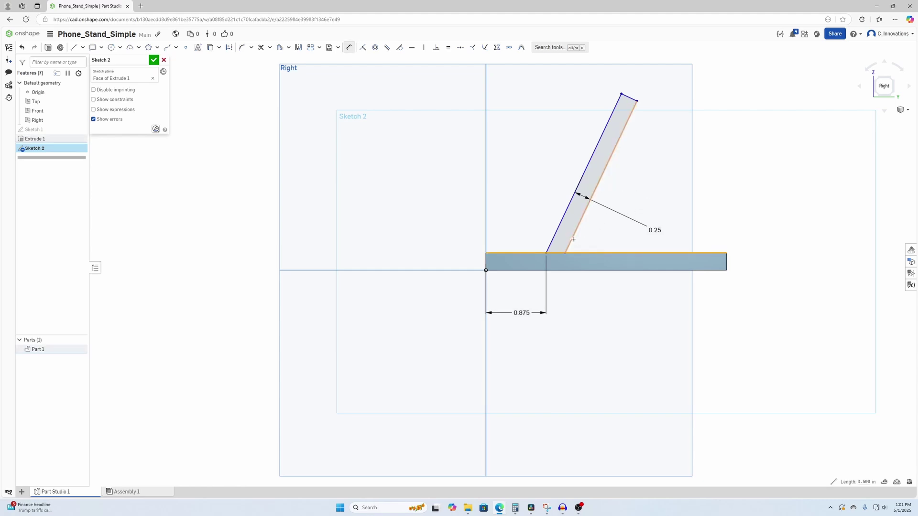
click(572, 239)
click(645, 252)
click(659, 190)
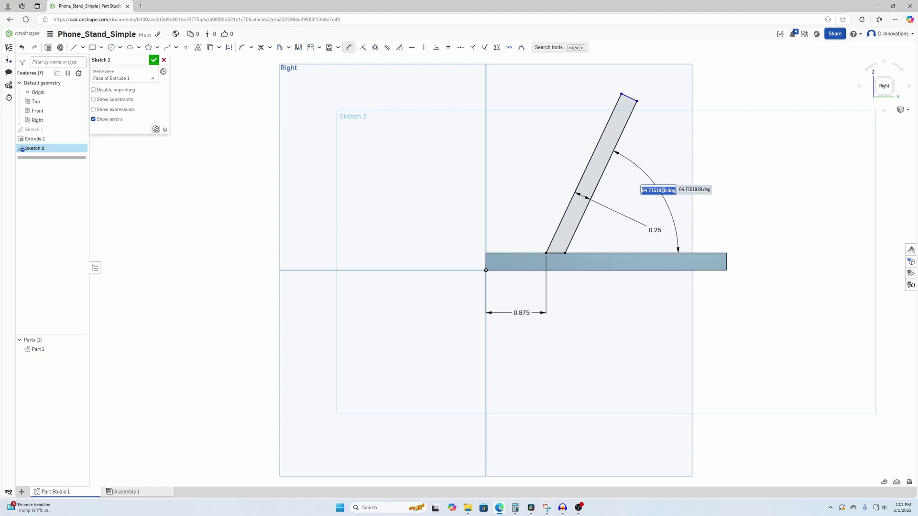
text(60)
key(Return)
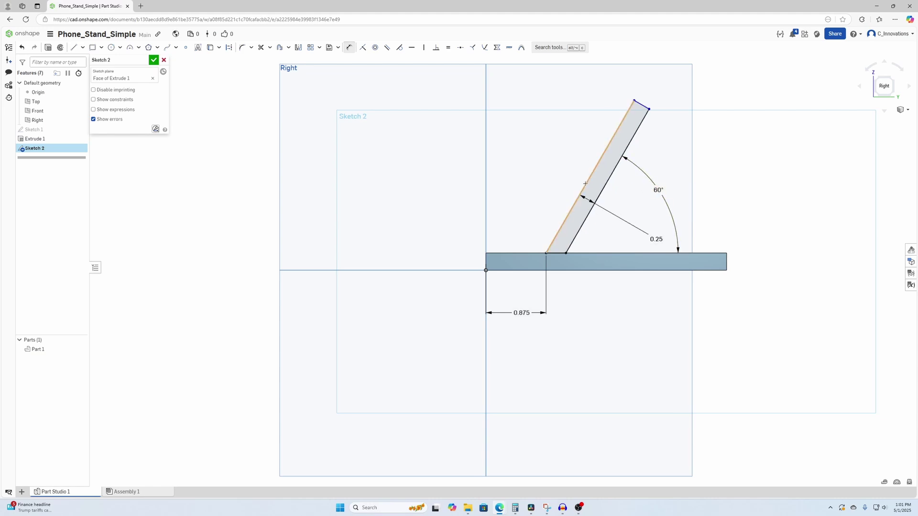
Dimension the bar length to 3.25 and close Sketch 2
click(585, 183)
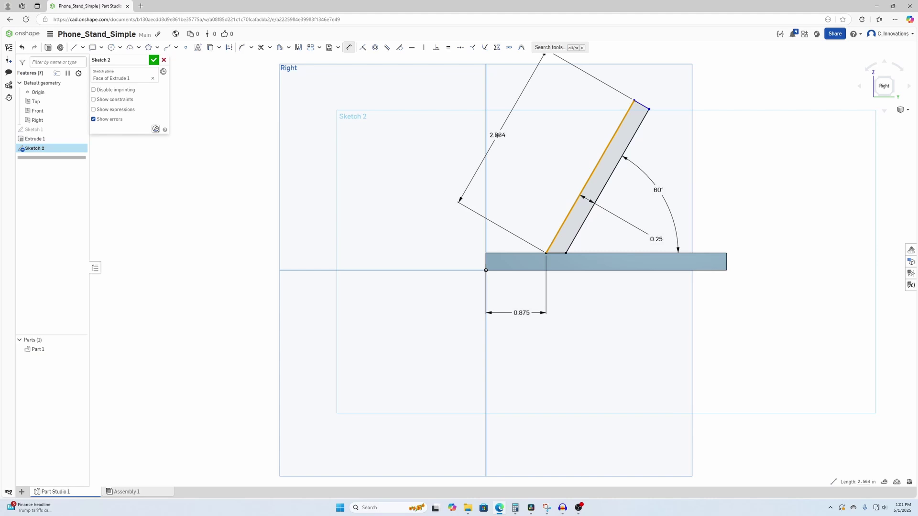
click(498, 135)
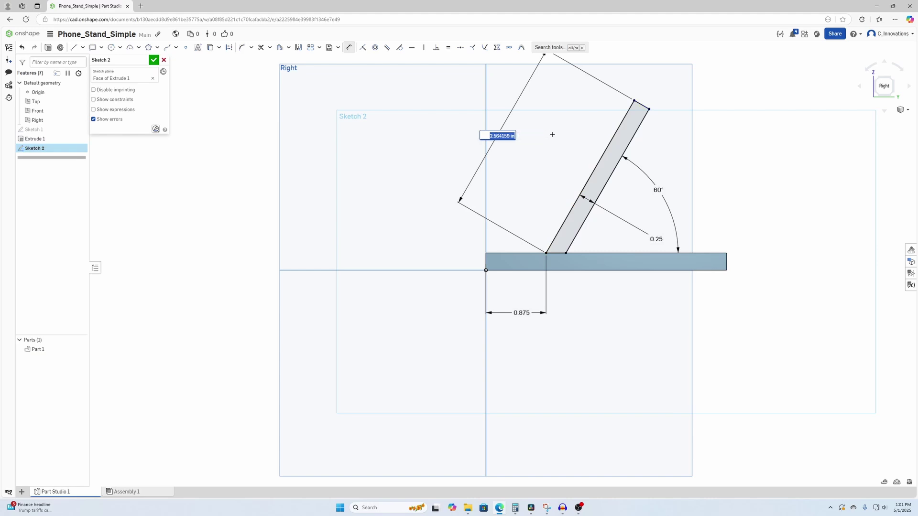
text(3.25)
key(Return)
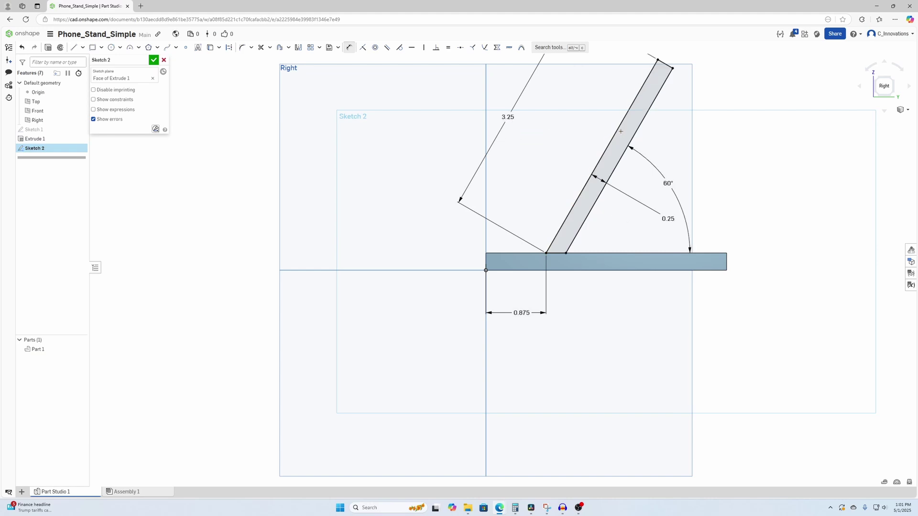
click(153, 59)
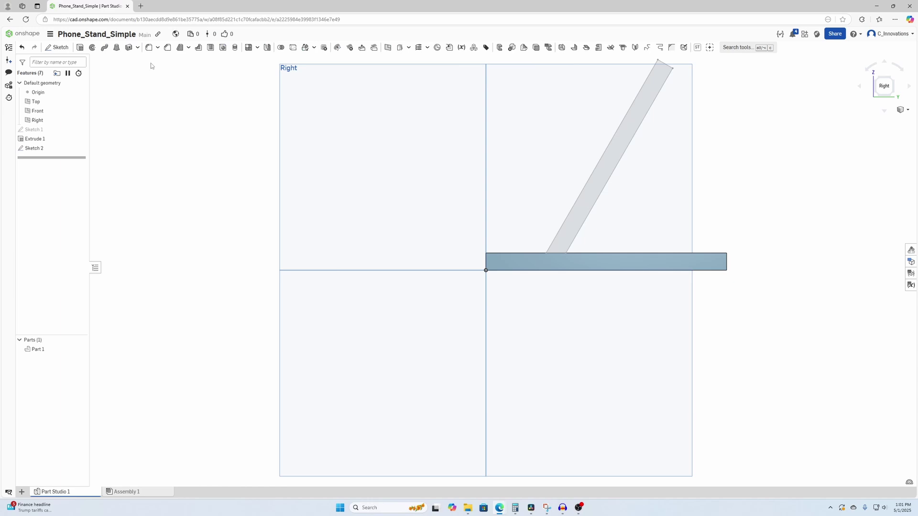
Extrude Sketch 2 Up to face, using the base plate's end face, to form the backrest
click(85, 48)
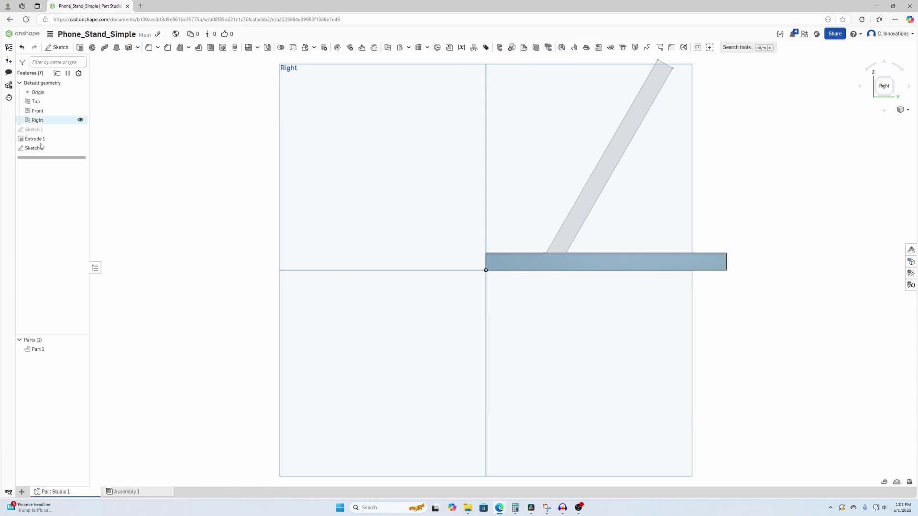
click(36, 149)
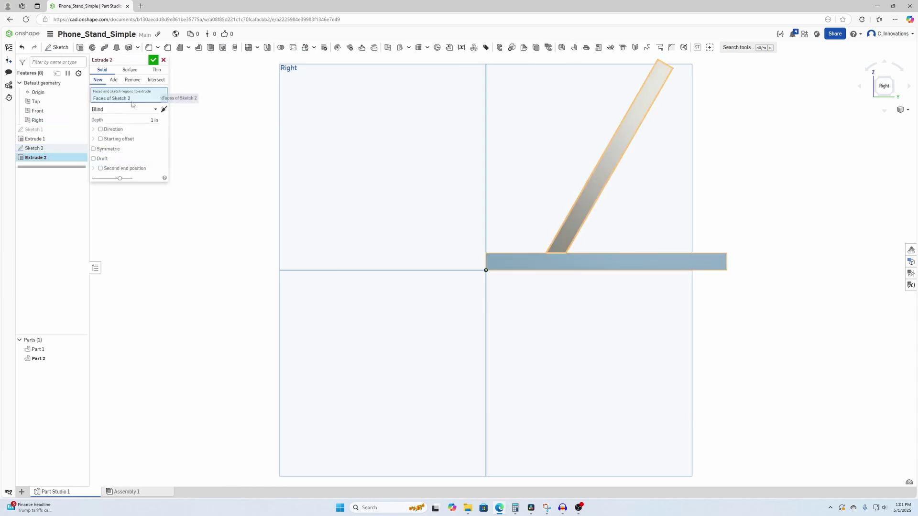
click(152, 110)
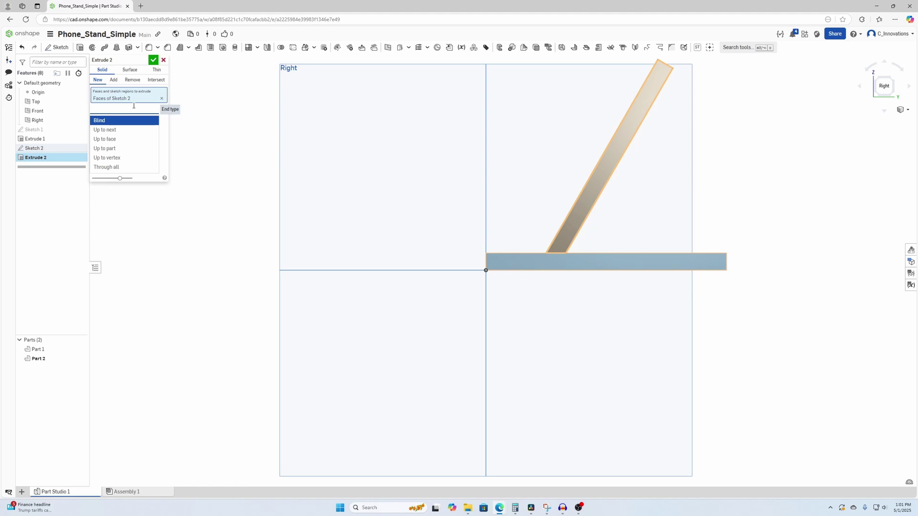
click(120, 133)
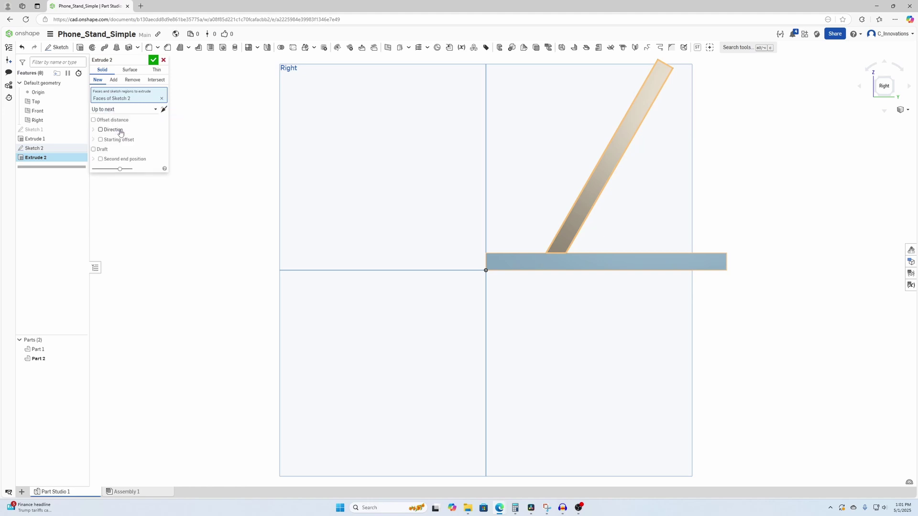
key(shift+7)
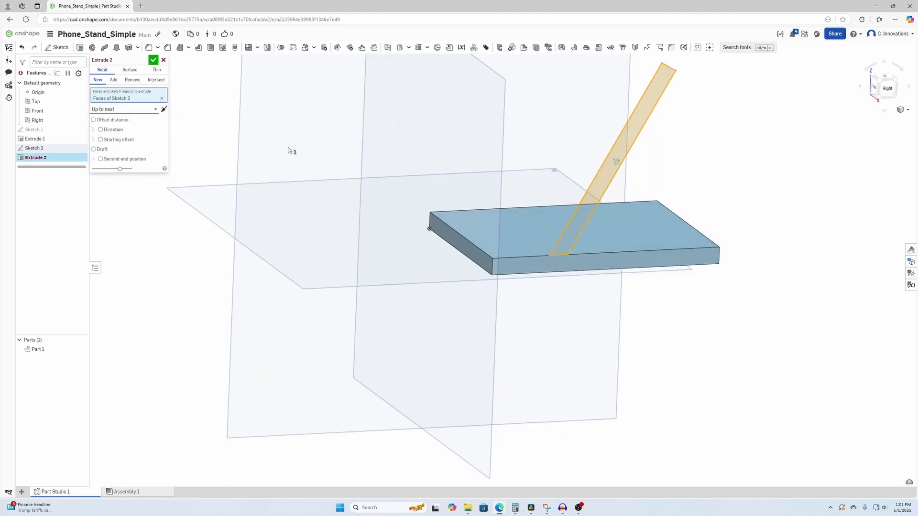
click(114, 111)
click(116, 143)
right_drag(404, 185, 354, 145)
click(477, 206)
click(153, 62)
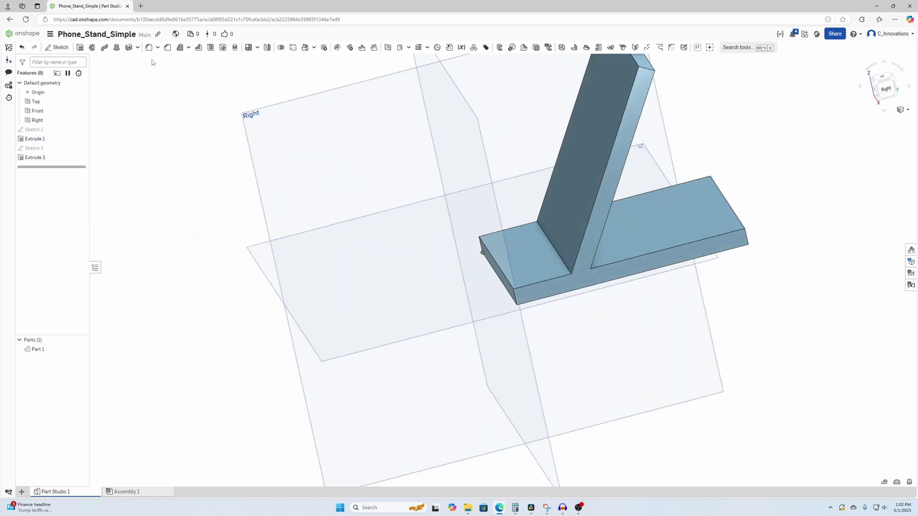
mouse_move(391, 177)
right_down()
mouse_move(344, 167)
mouse_move(384, 184)
right_up()
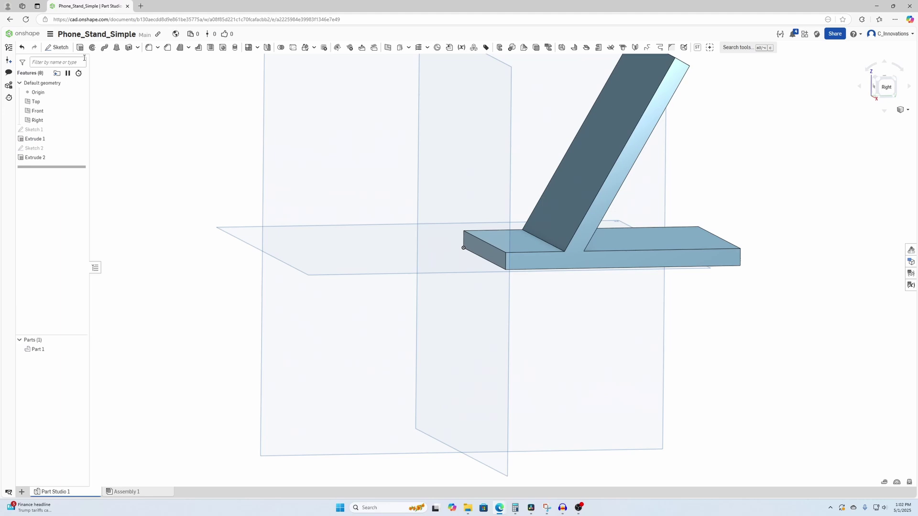
Start Sketch 3 on the base's front face and draw a rectangle at the backrest junction
click(57, 47)
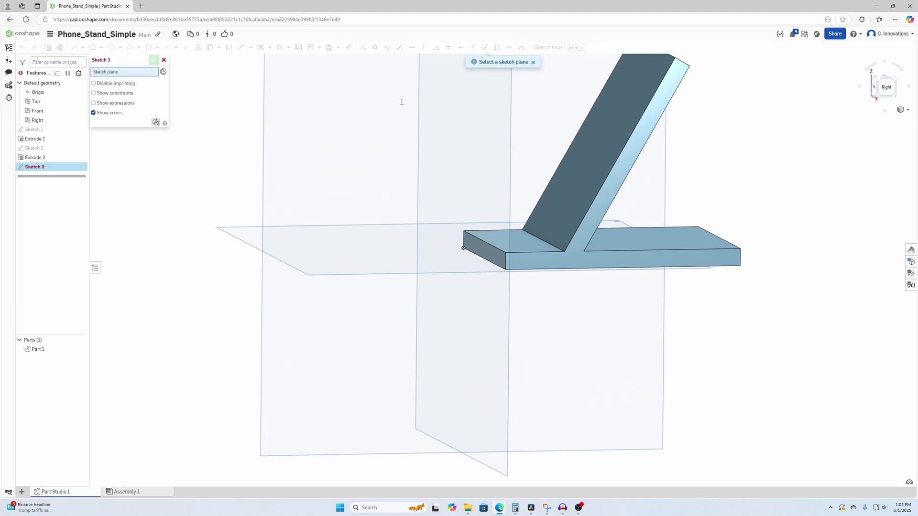
click(544, 261)
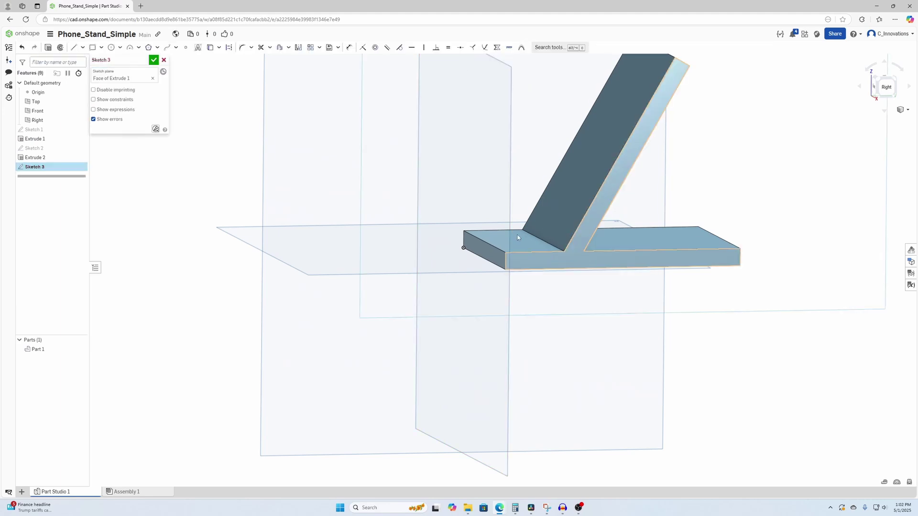
click(886, 89)
click(92, 47)
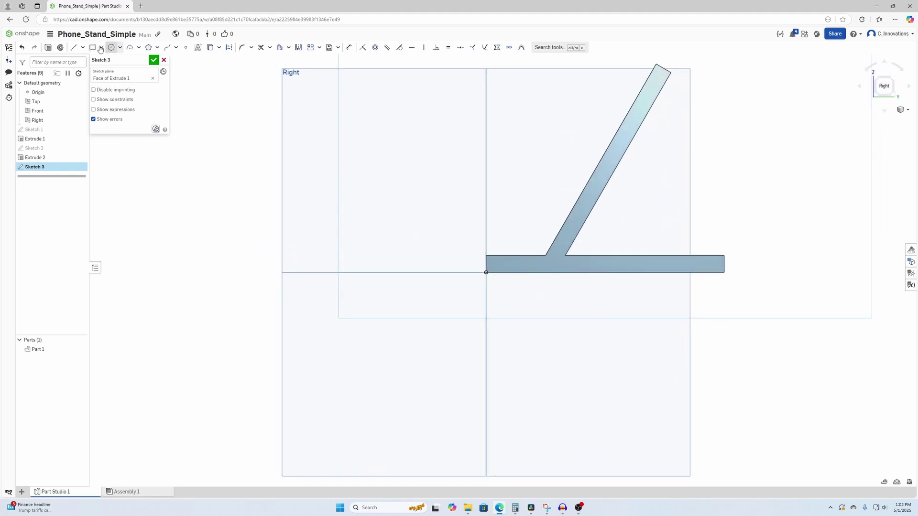
click(545, 256)
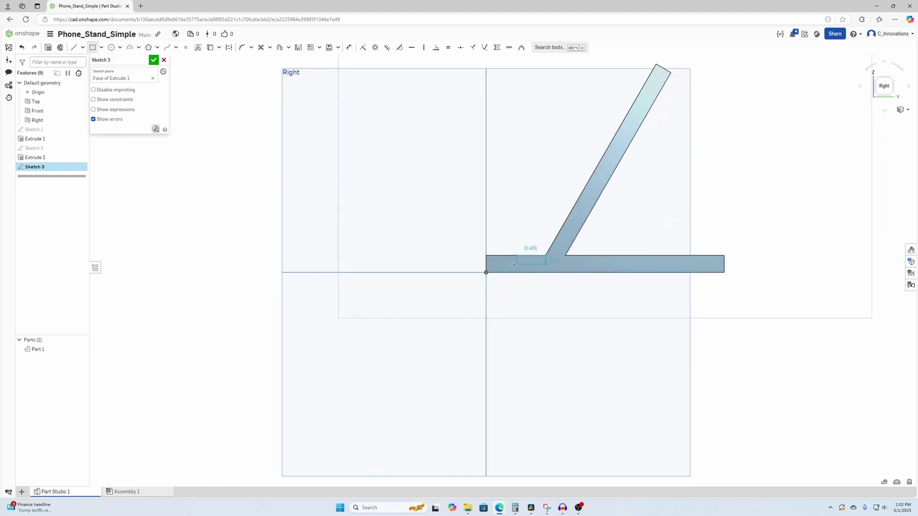
click(501, 266)
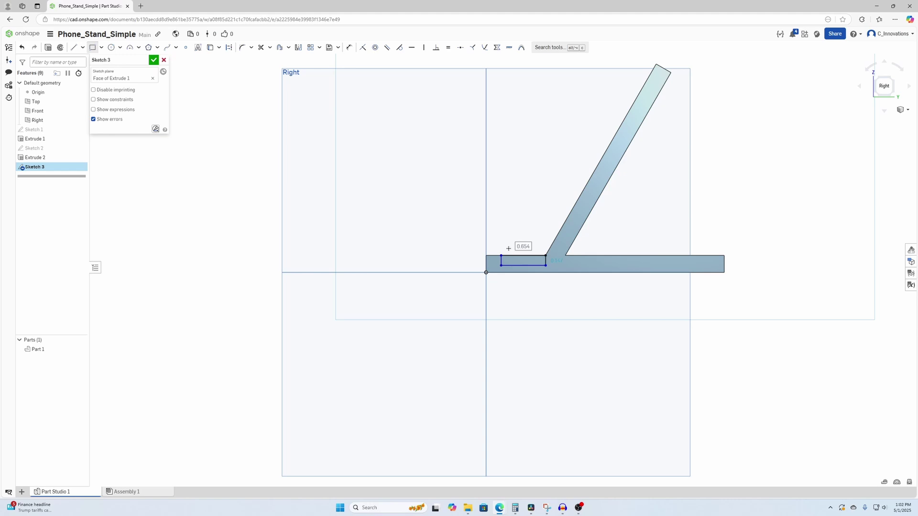
Dimension the rectangle 0.15 in tall and 0.625 in wide, then finish the sketch
key(u)
click(572, 264)
click(591, 320)
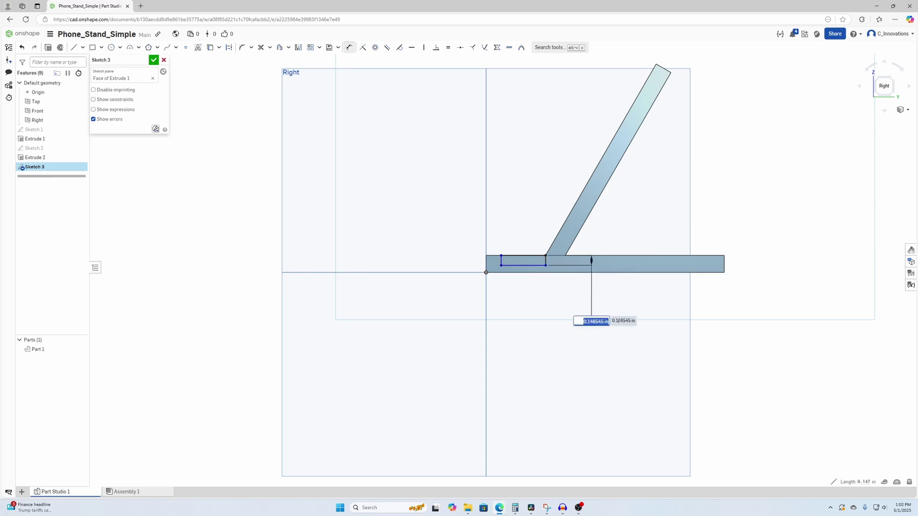
key(BackSpace)
text(.15)
key(Return)
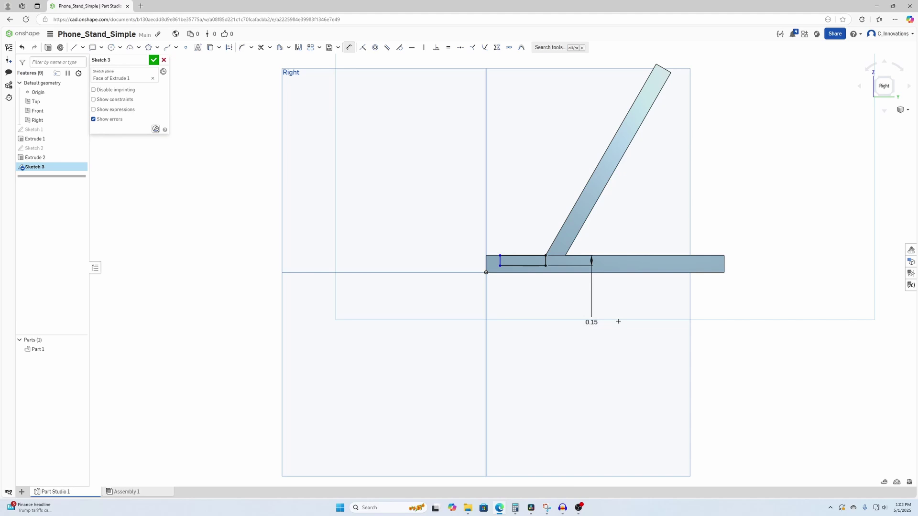
click(546, 260)
click(500, 260)
click(451, 256)
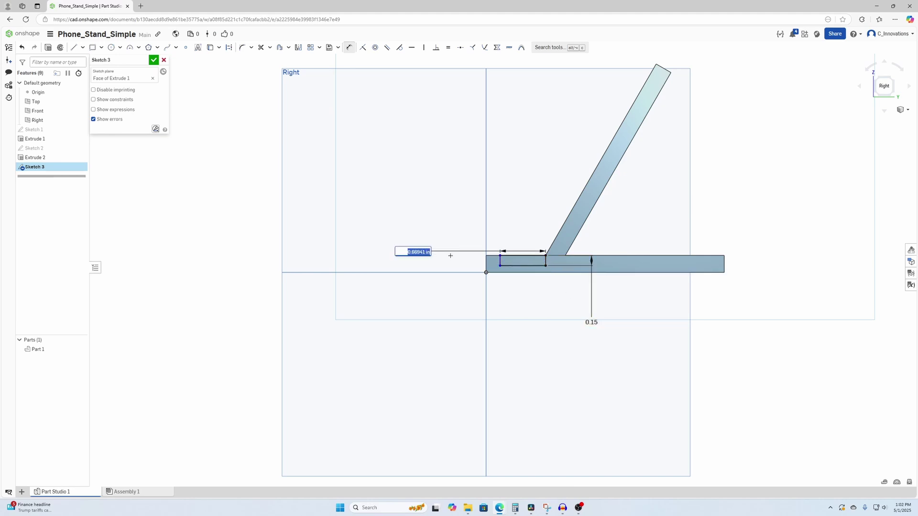
key(BackSpace)
text(.625)
key(Return)
click(153, 60)
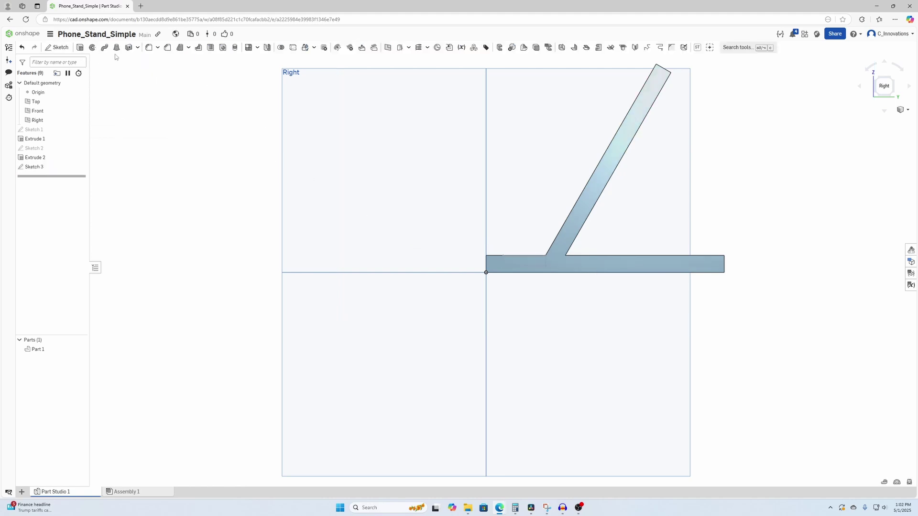
Remove Sketch 3's rectangle Through all as Extrude 3, cutting the slot across the base
click(80, 46)
click(30, 169)
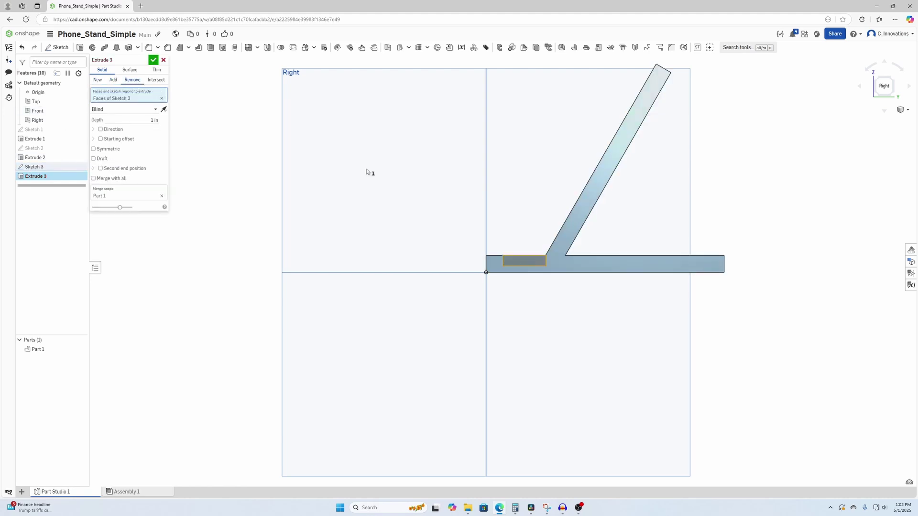
key(Up)
key(Left)
click(147, 110)
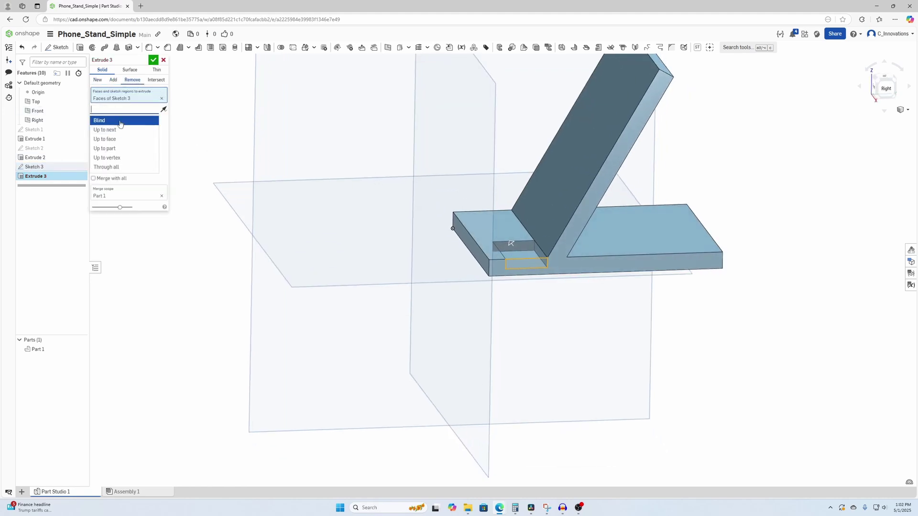
click(116, 168)
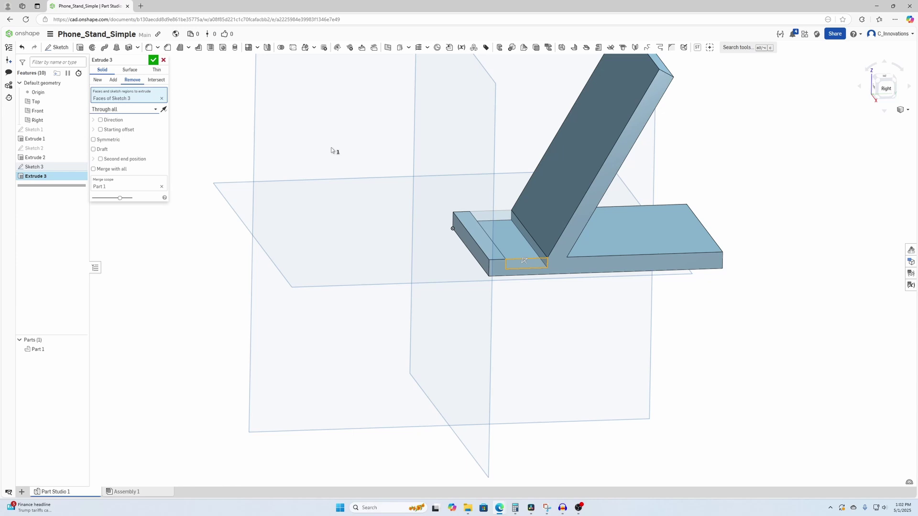
click(153, 61)
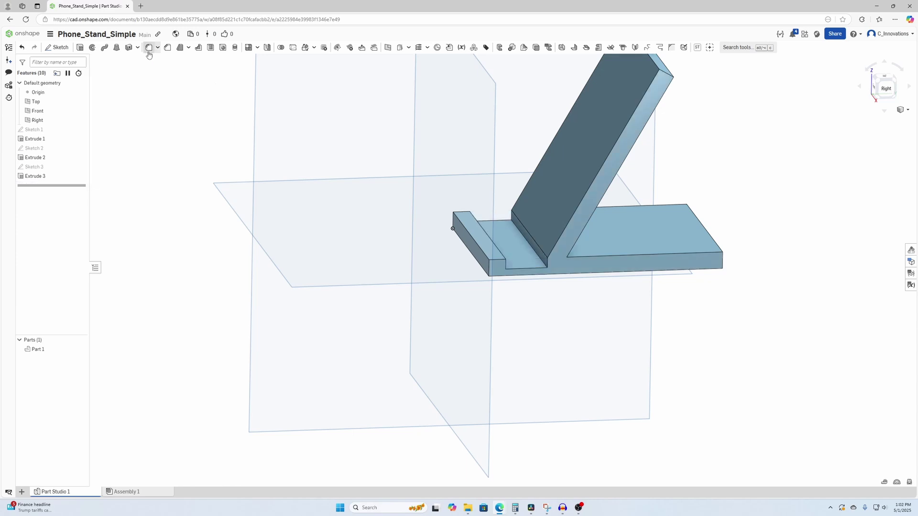
Fillet the inner backrest-to-base edge with a 0.5 in radius
click(149, 48)
right_drag(388, 136, 307, 170)
click(574, 253)
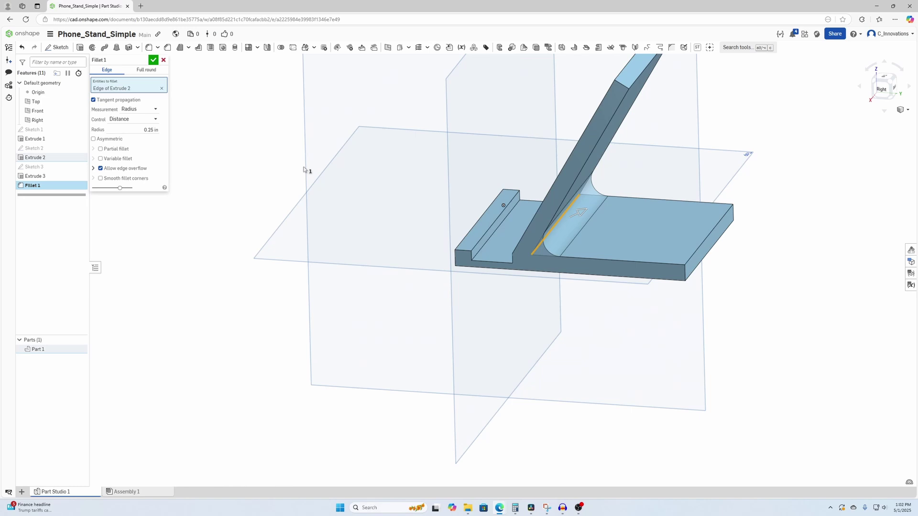
click(140, 130)
key(BackSpace)
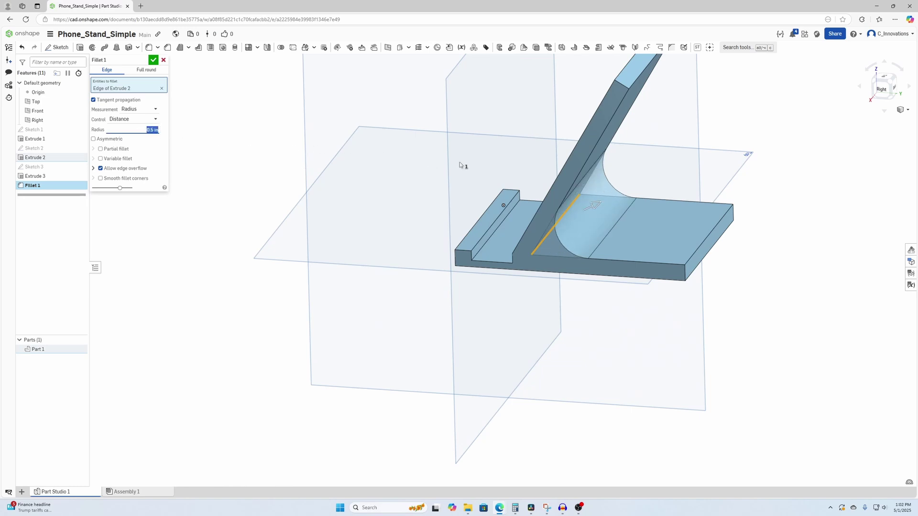
key(shift+4)
key(Up)
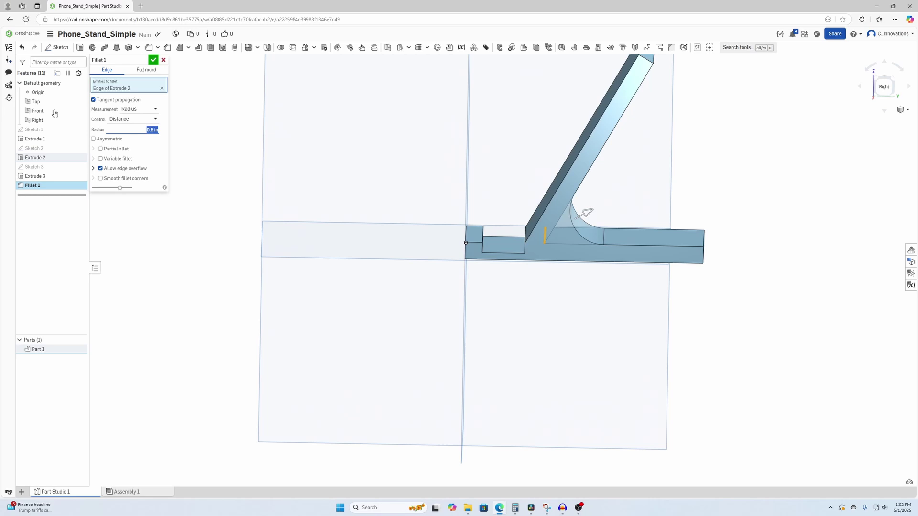
click(153, 60)
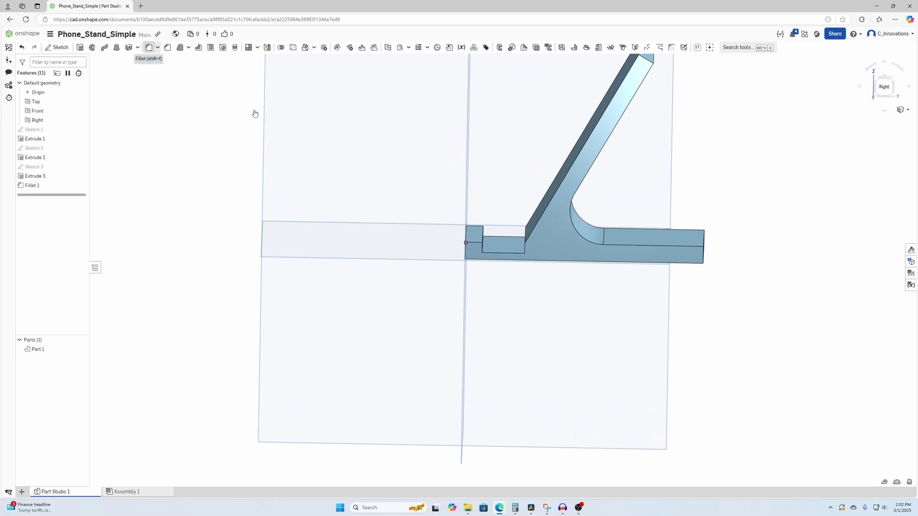
Begin a 0.0625 in fillet on a top edge of the slot
click(149, 47)
right_drag(296, 152, 537, 259)
click(537, 259)
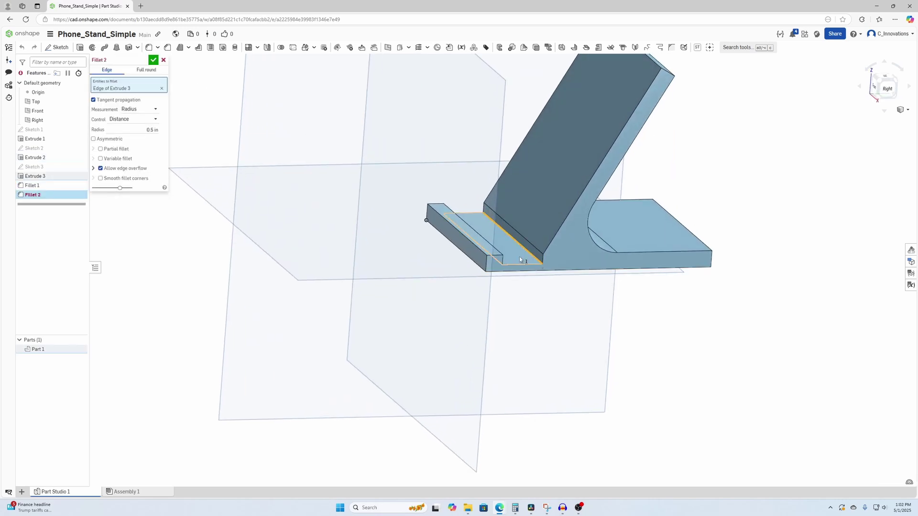
key(shift+4)
click(149, 129)
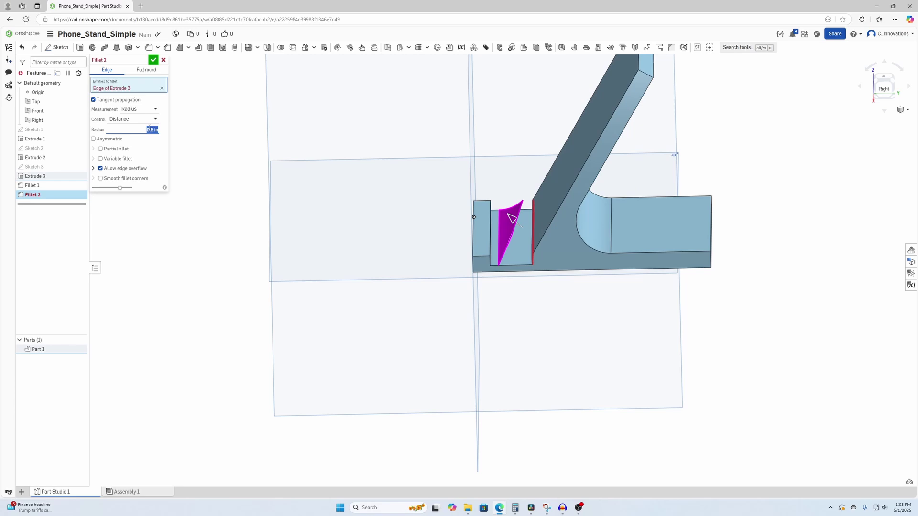
text(.0625)
key(Return)
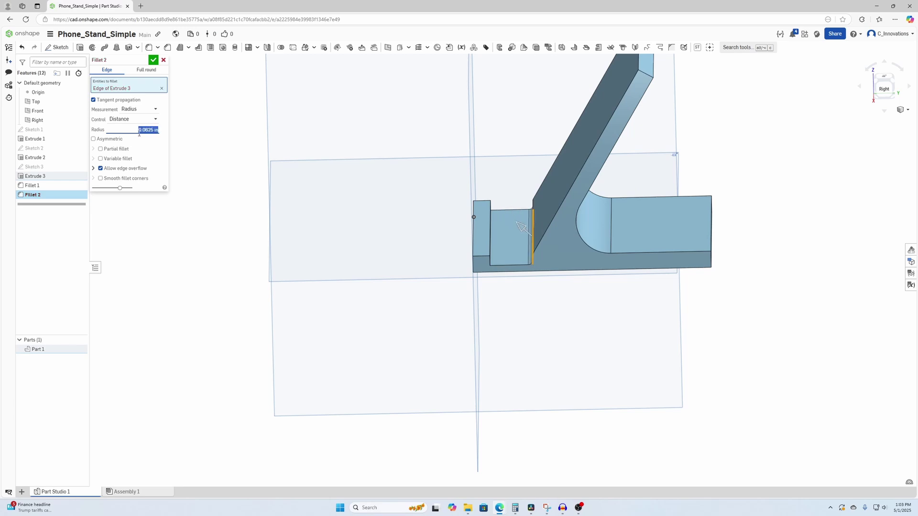
Add two more slot edges and a backrest edge to the fillet and confirm it
right_drag(370, 172, 399, 194)
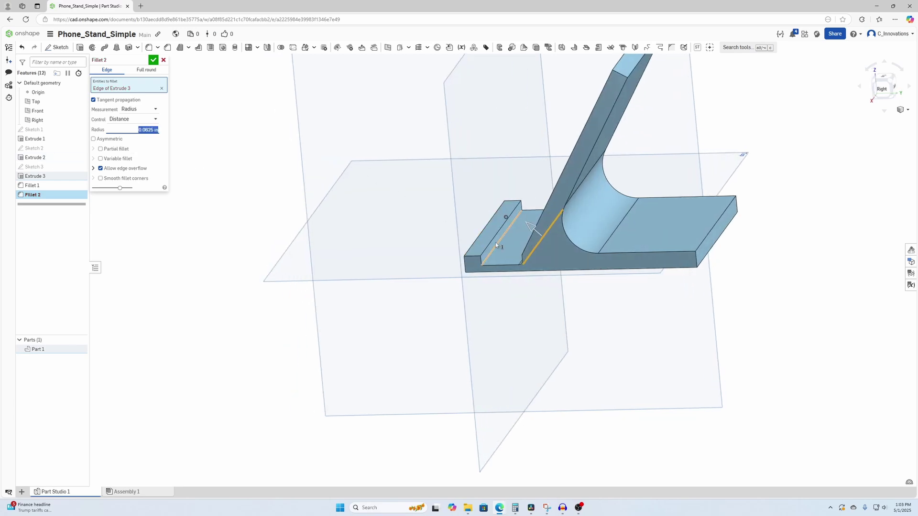
click(496, 245)
click(496, 237)
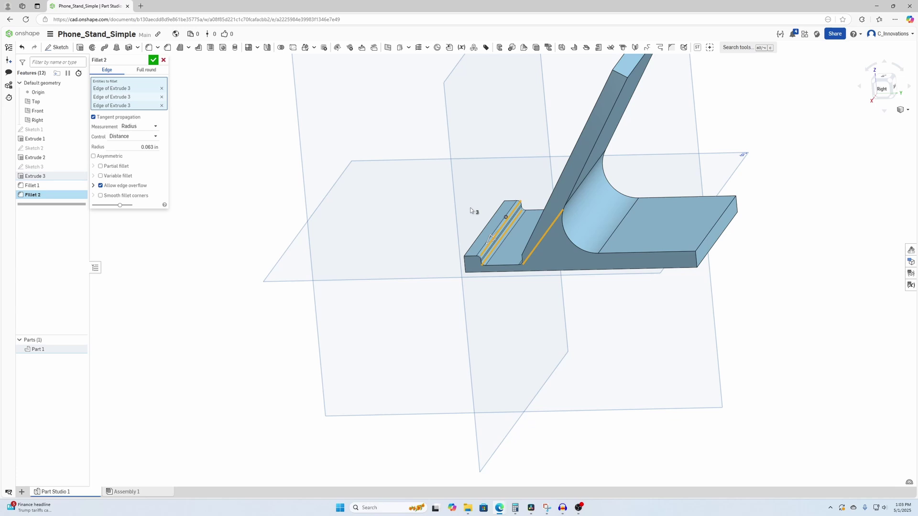
right_drag(501, 230, 510, 212)
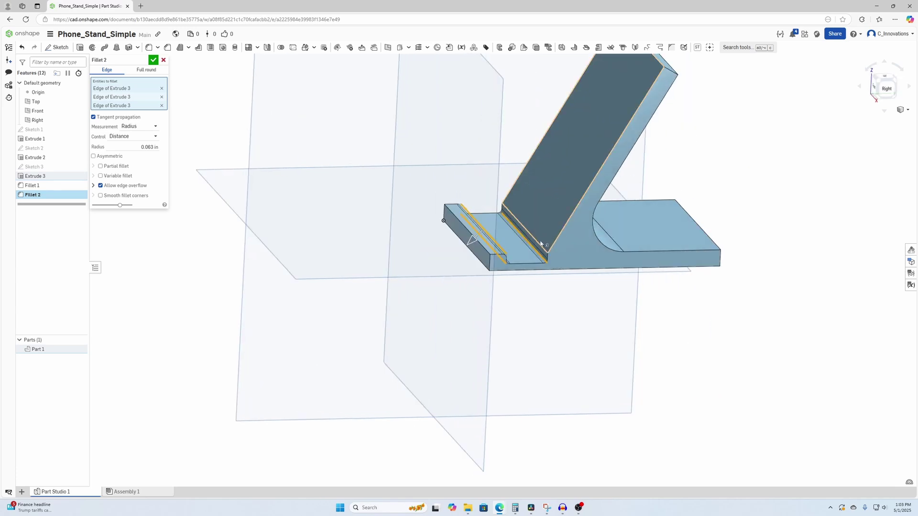
click(511, 213)
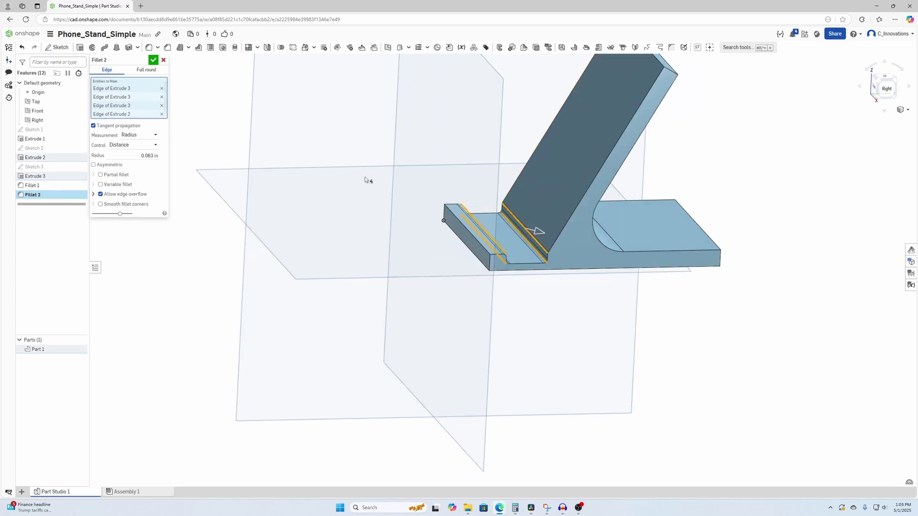
click(153, 60)
right_drag(484, 185, 479, 136)
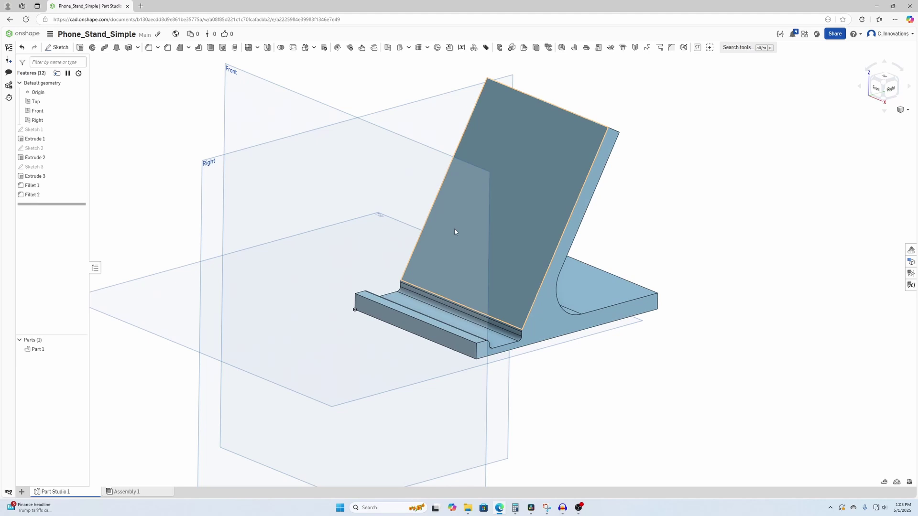
right_drag(454, 230, 437, 238)
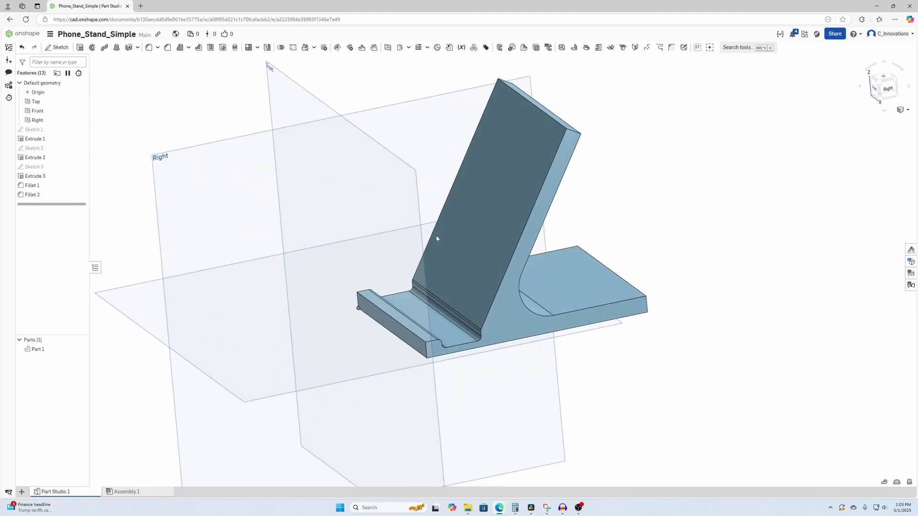